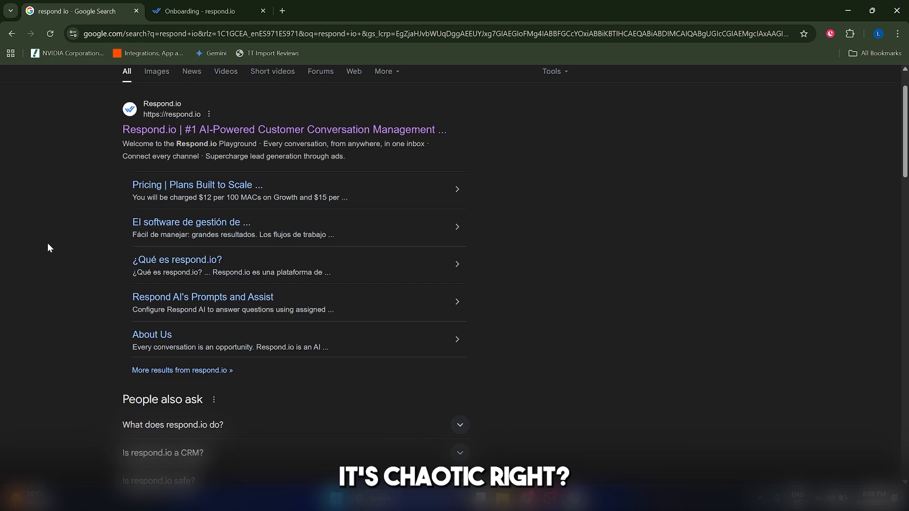
# Step: Look over the respond.io homepage and start the free trial from it
pyautogui.scroll(-1, 48, 245)
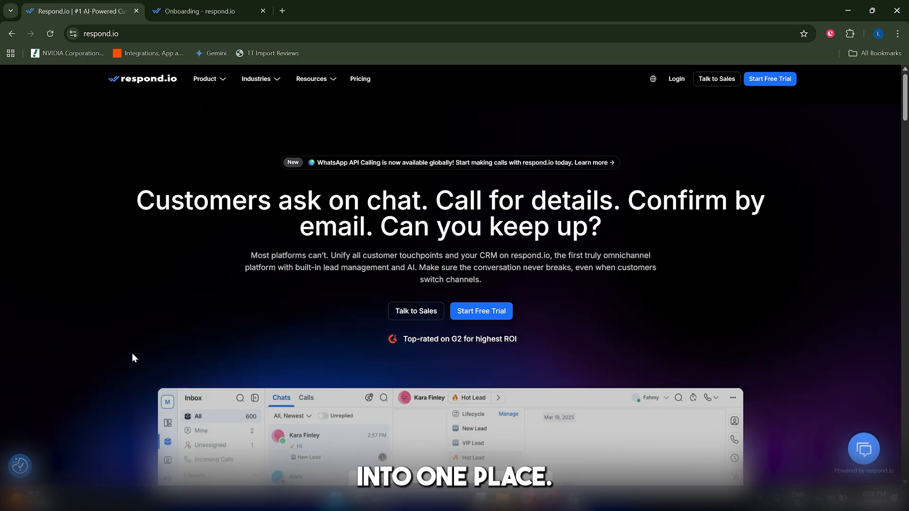
pyautogui.scroll(-3, 132, 353)
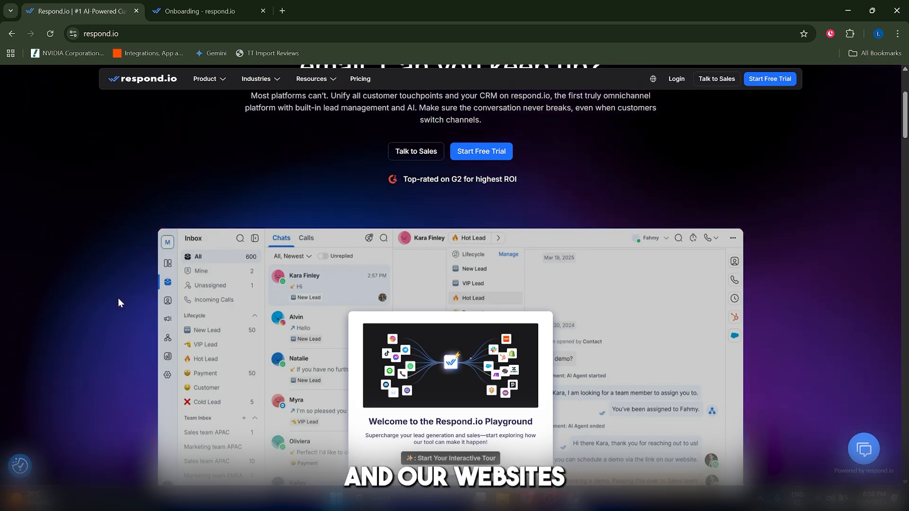
pyautogui.scroll(-5, 123, 297)
pyautogui.scroll(8, 142, 289)
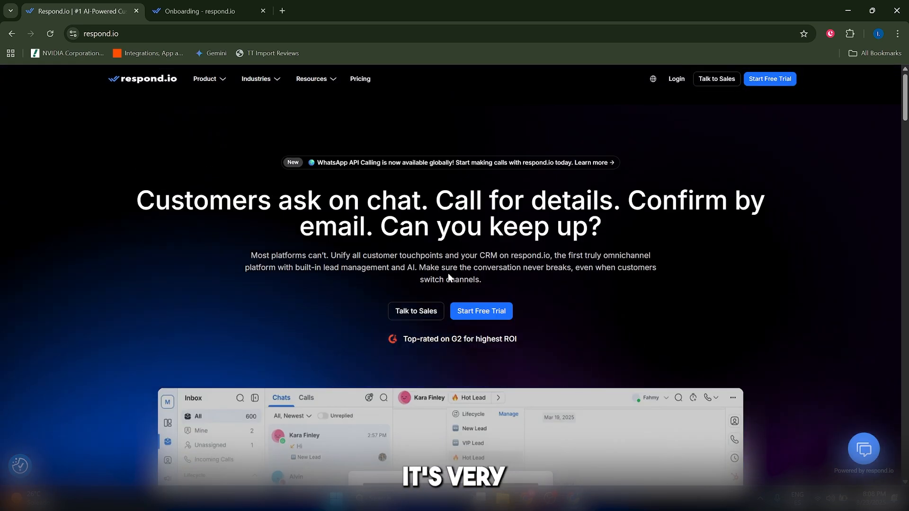
pyautogui.click(482, 311)
# Step: Return to the respond.io homepage and look through its interactive playground preview
pyautogui.click(80, 11)
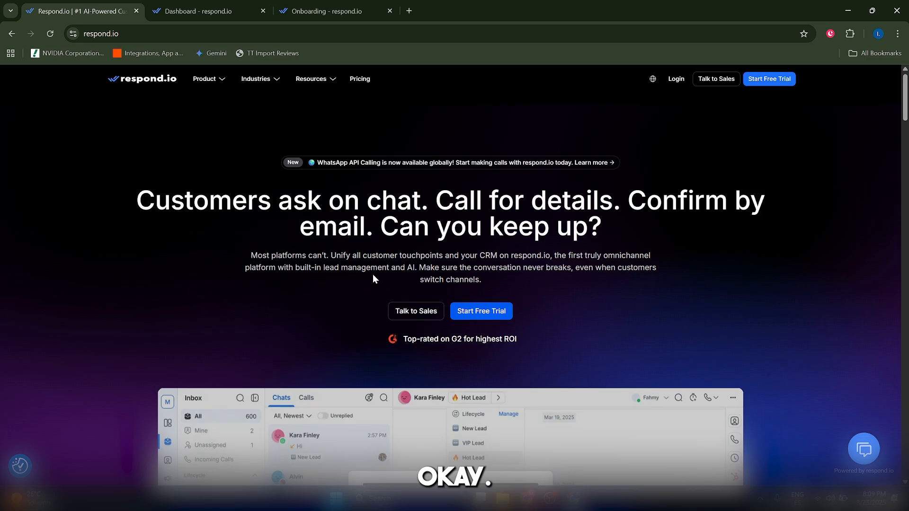
pyautogui.scroll(-10, 586, 277)
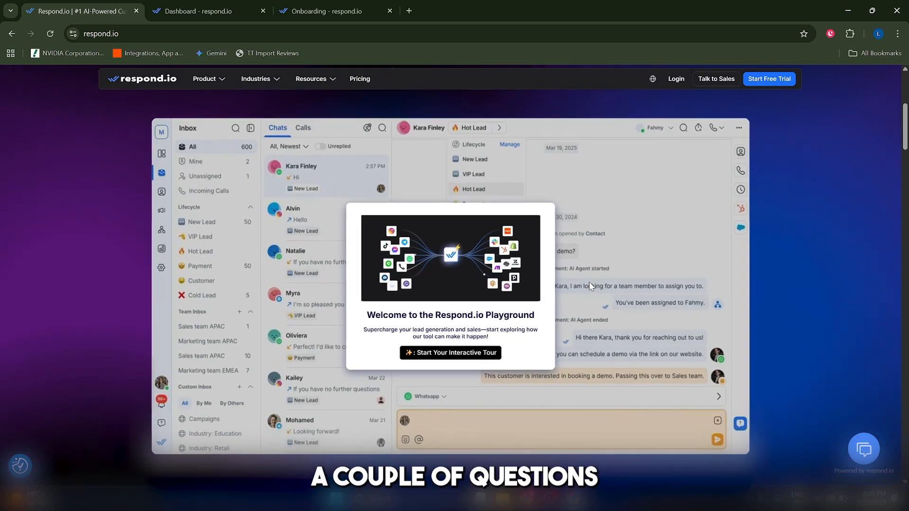
pyautogui.scroll(-5, 904, 170)
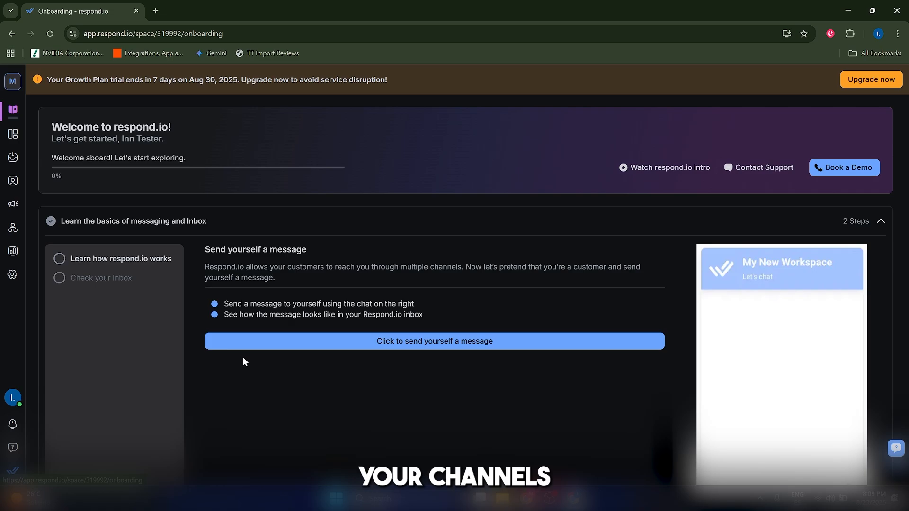
# Step: Open the workspace's channel catalog and look at the setup for a new WhatsApp Business Platform (API) account through its eligibility check
pyautogui.click(12, 275)
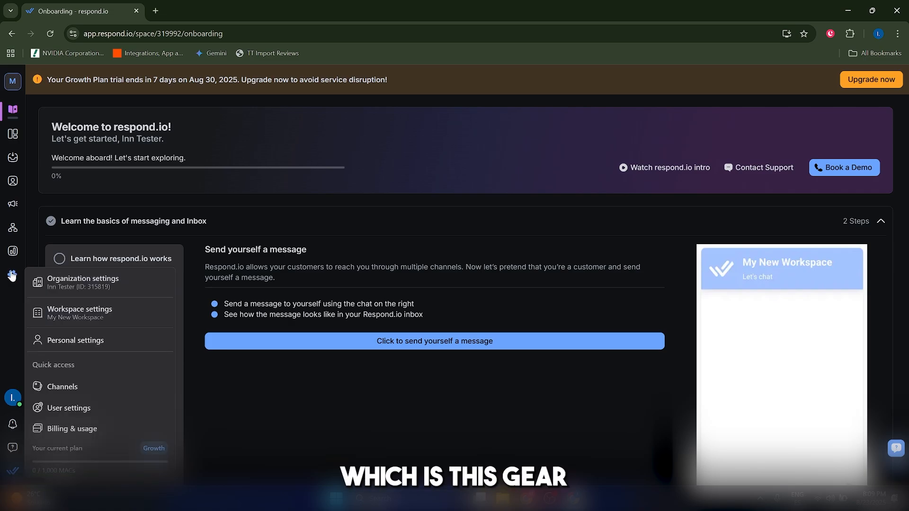
pyautogui.click(95, 390)
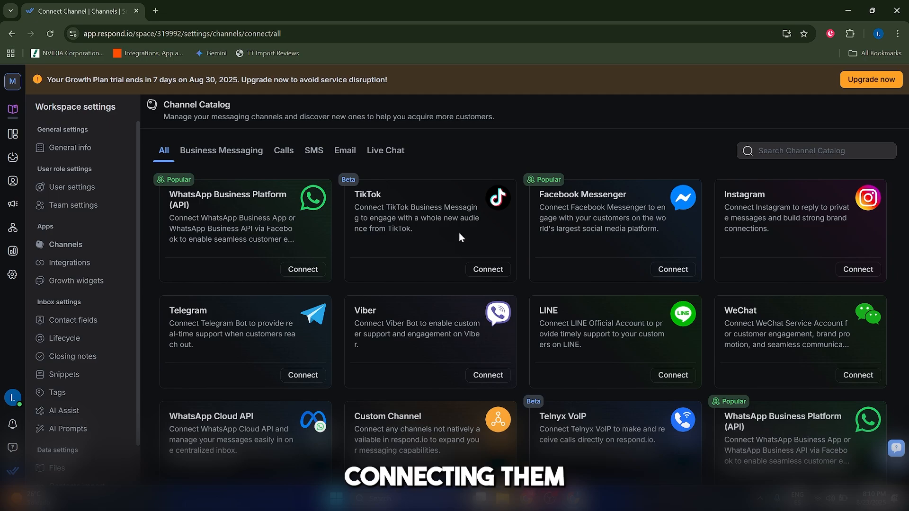
pyautogui.scroll(-1, 489, 230)
pyautogui.scroll(1, 490, 229)
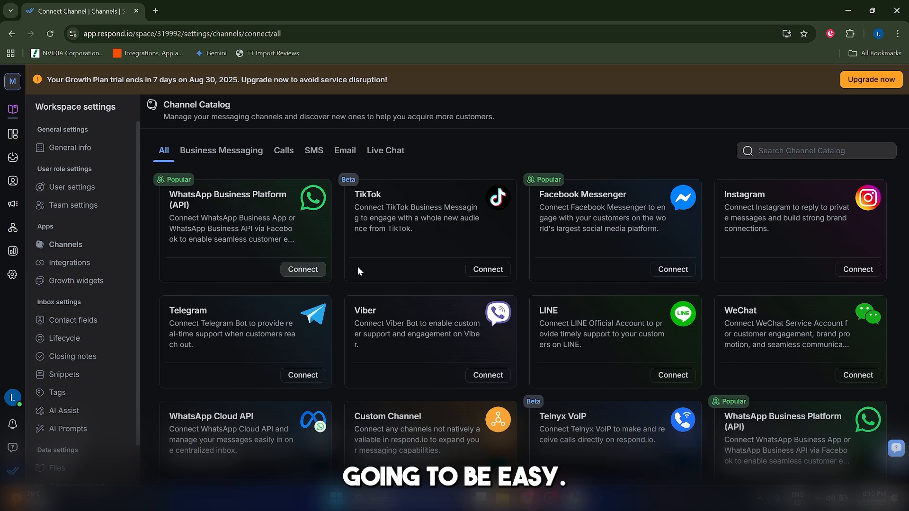
pyautogui.click(303, 269)
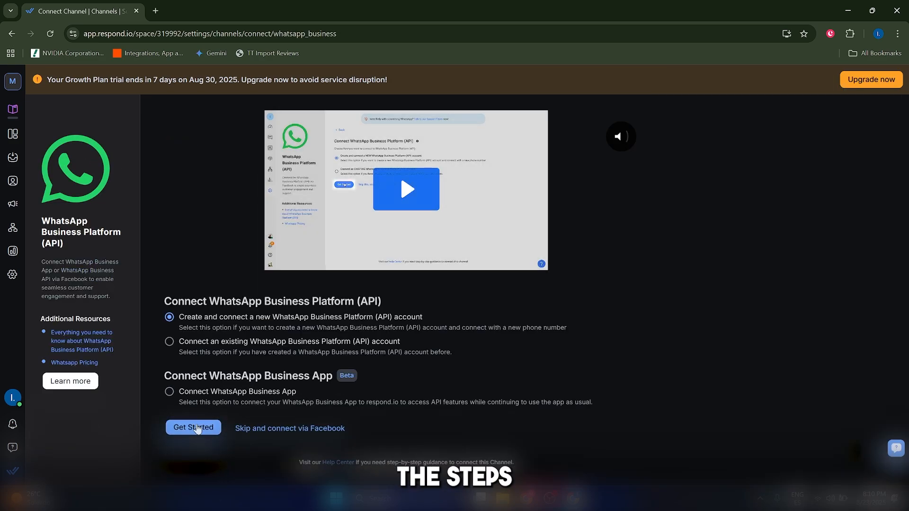
pyautogui.click(201, 430)
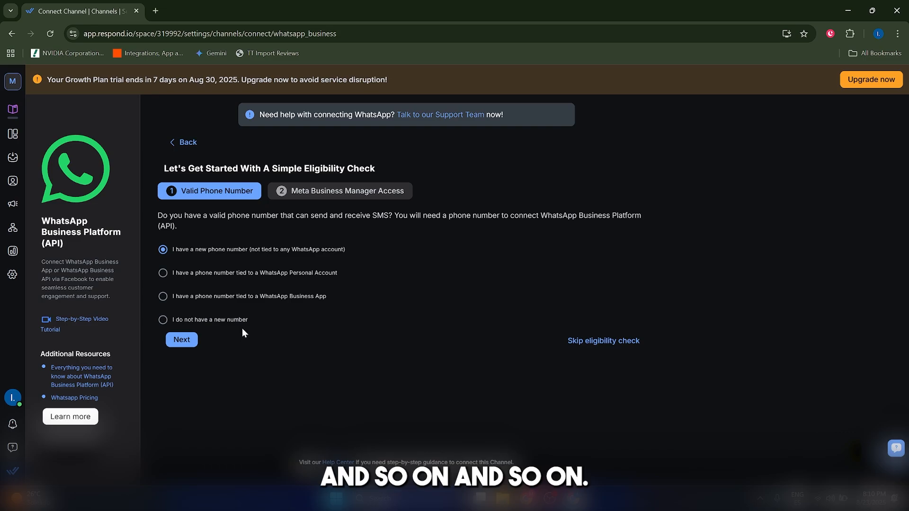
# Step: Open the inbox and view the New Lead lifecycle stage
pyautogui.click(12, 158)
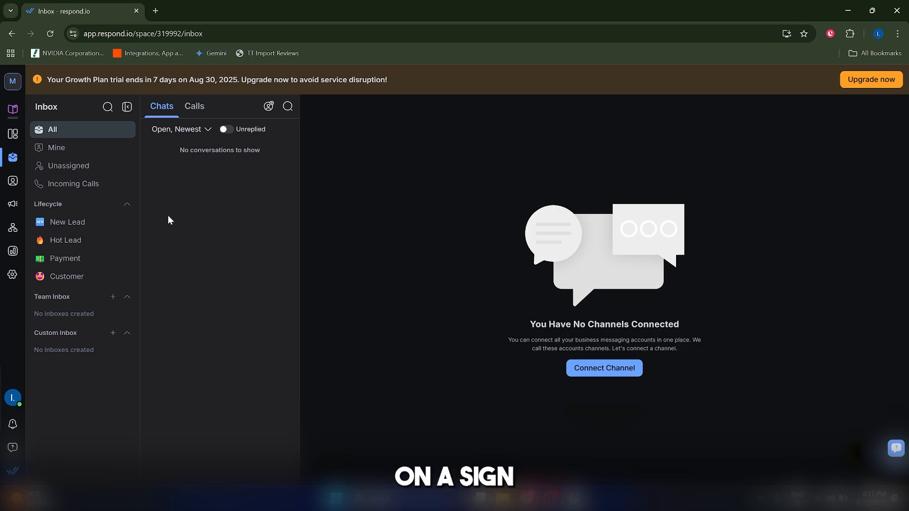
pyautogui.click(89, 227)
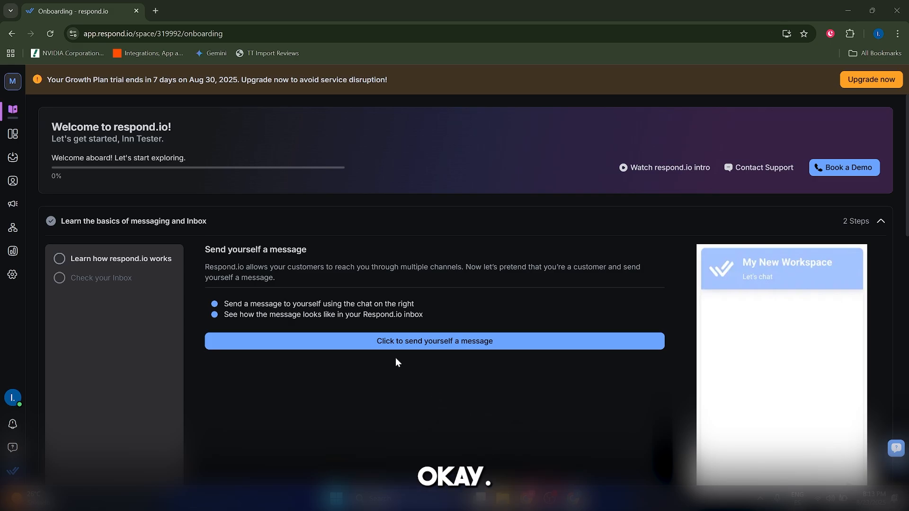
# Step: Create a workflow from scratch named "Greet and Redirect Customer" and set its trigger to Conversation Opened
pyautogui.click(16, 222)
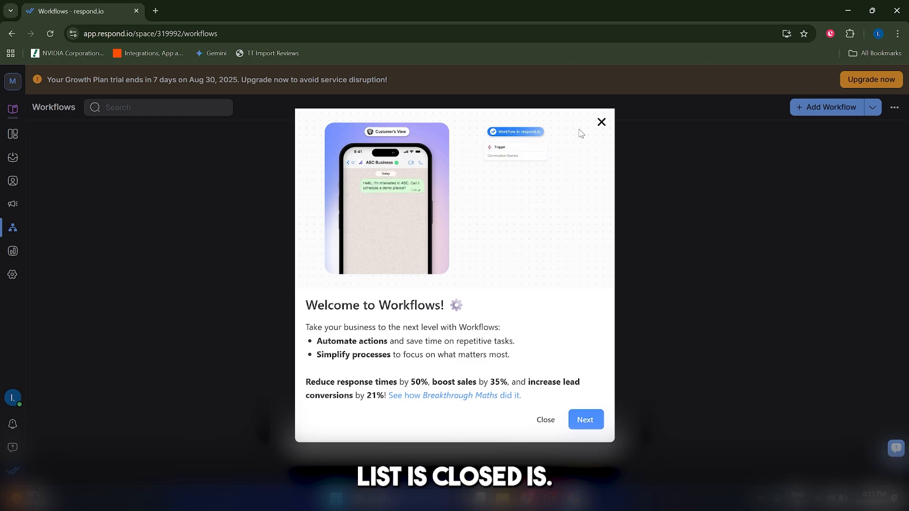
pyautogui.click(601, 123)
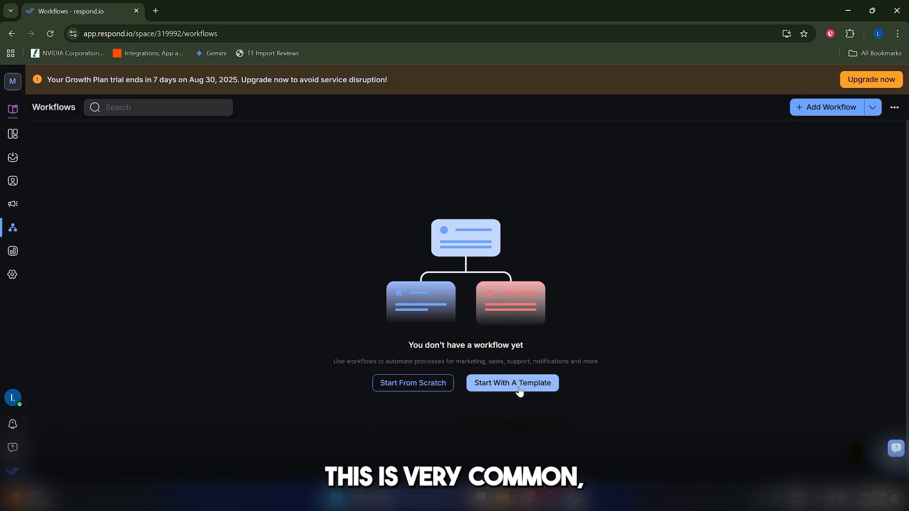
pyautogui.click(444, 384)
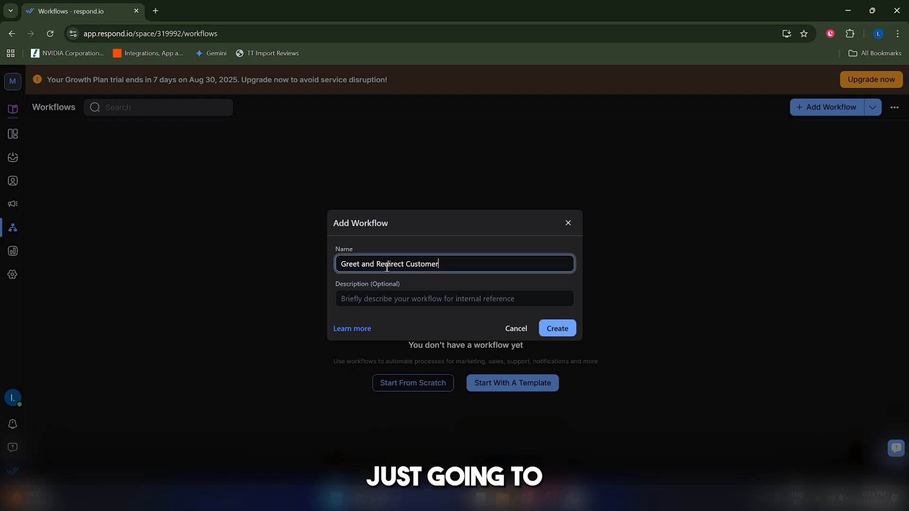
pyautogui.click(556, 328)
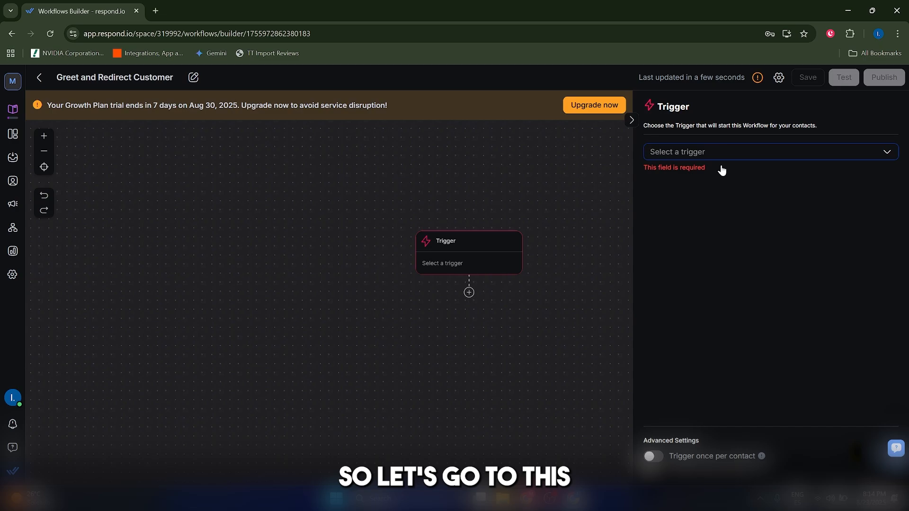
pyautogui.click(881, 156)
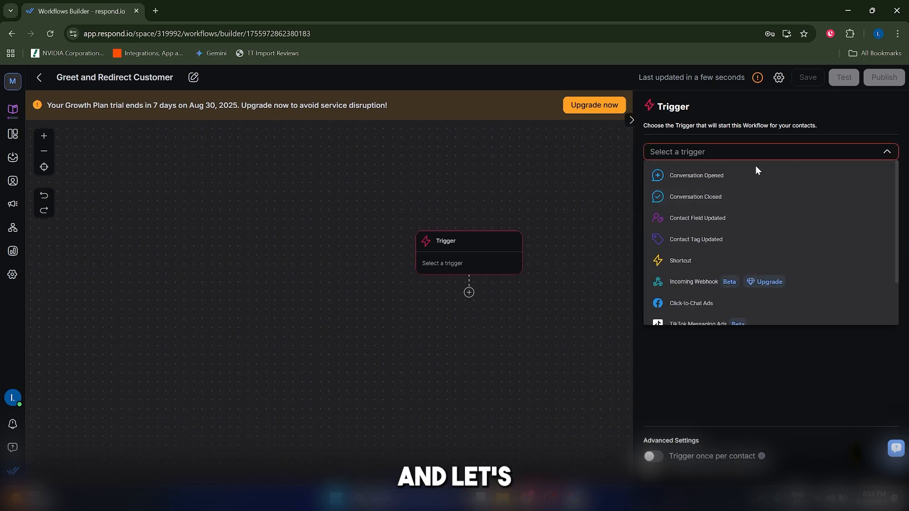
pyautogui.click(733, 181)
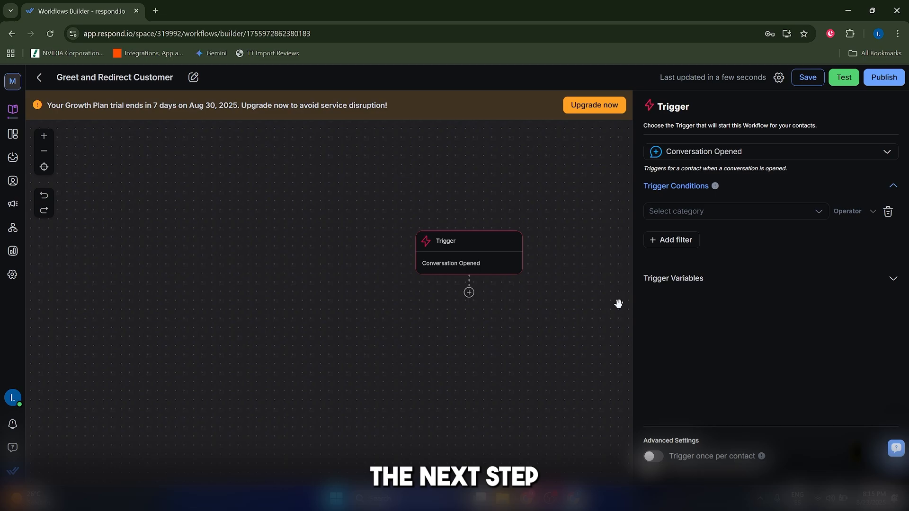
# Step: Add a Send a Message step after the trigger with the text "Welcome! I hope you are good today."
pyautogui.click(468, 295)
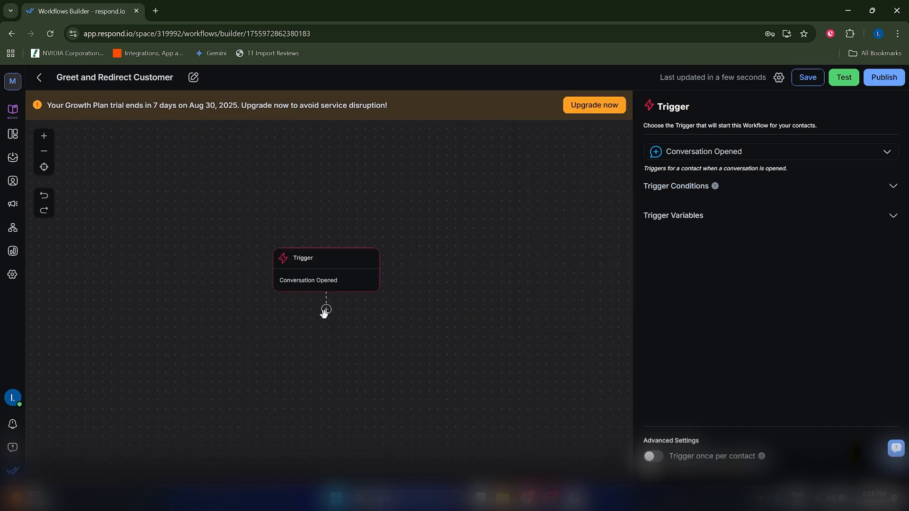
pyautogui.click(326, 310)
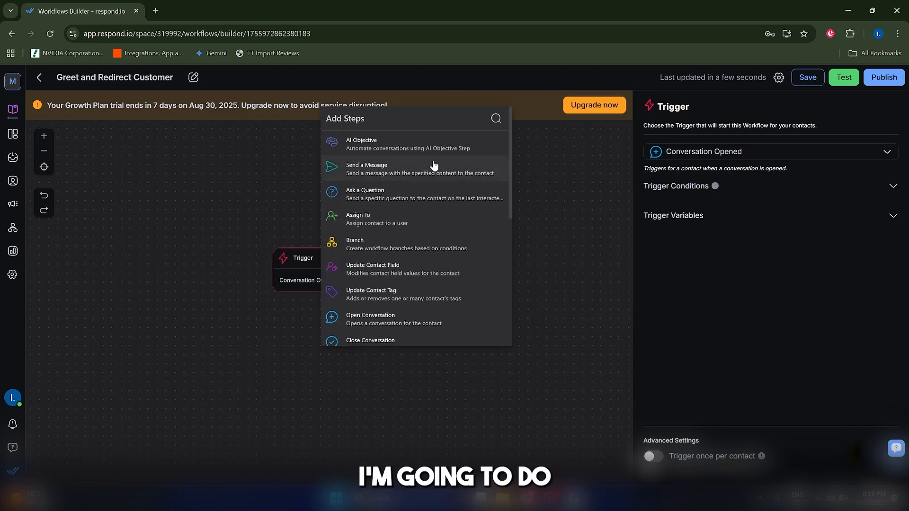
pyautogui.click(418, 171)
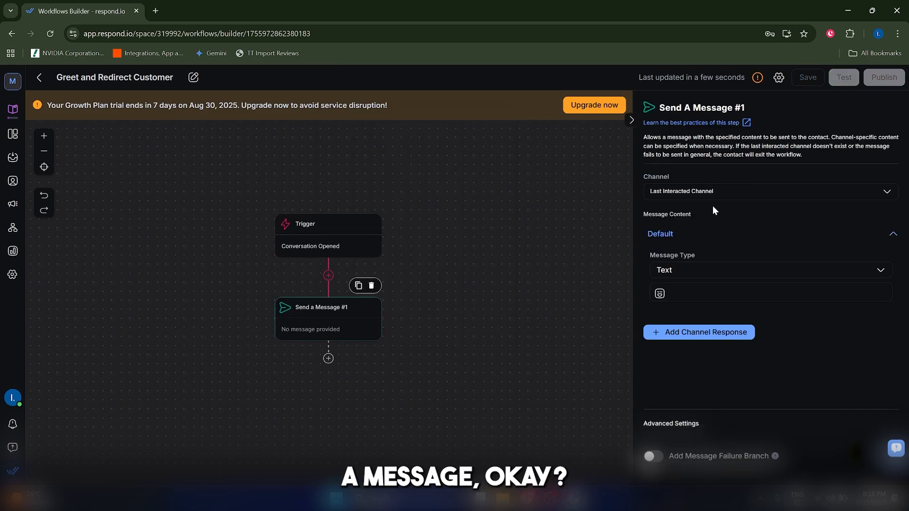
pyautogui.click(704, 295)
pyautogui.write('Welcome!')
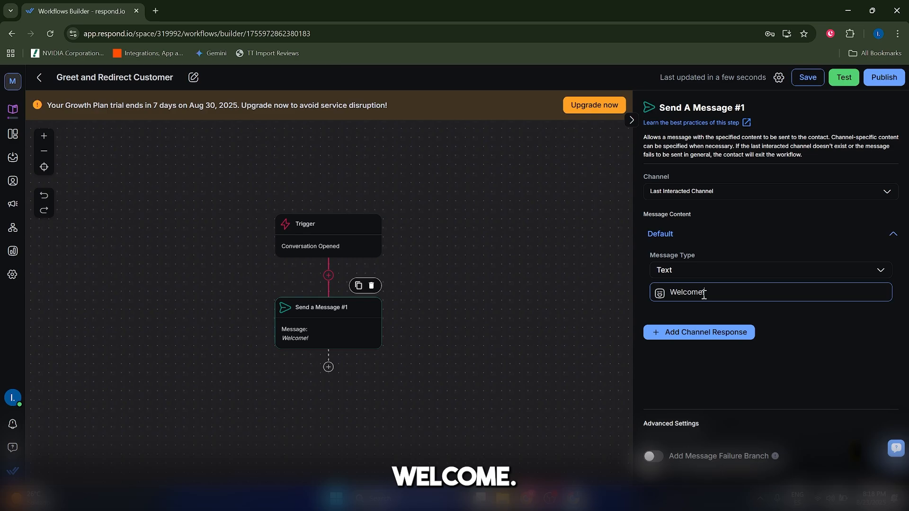
pyautogui.write(' I hope you are good today')
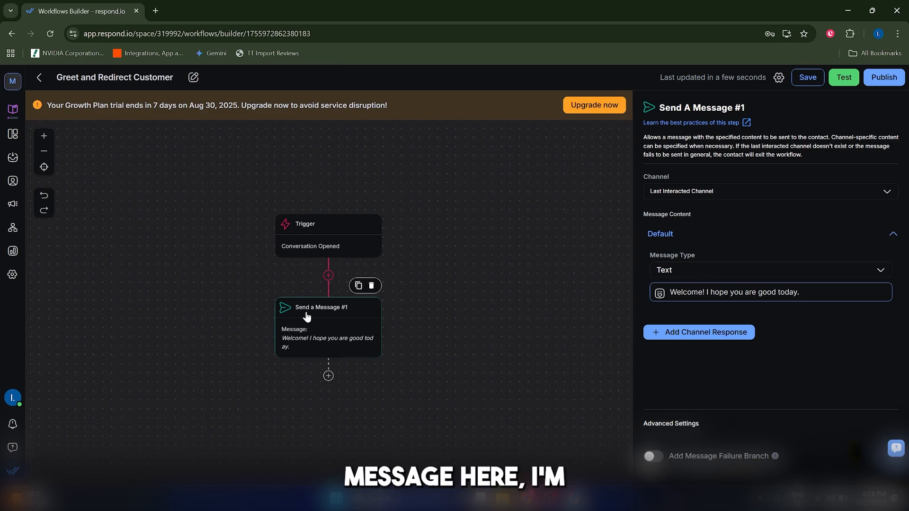
# Step: Add an Ask a Question step after the welcome message with the question "How can we help you today?"
pyautogui.click(328, 377)
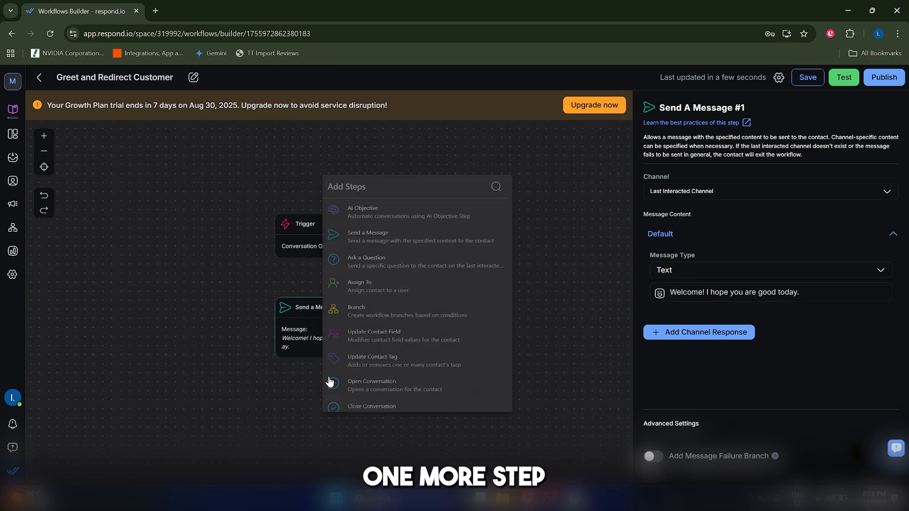
pyautogui.click(382, 265)
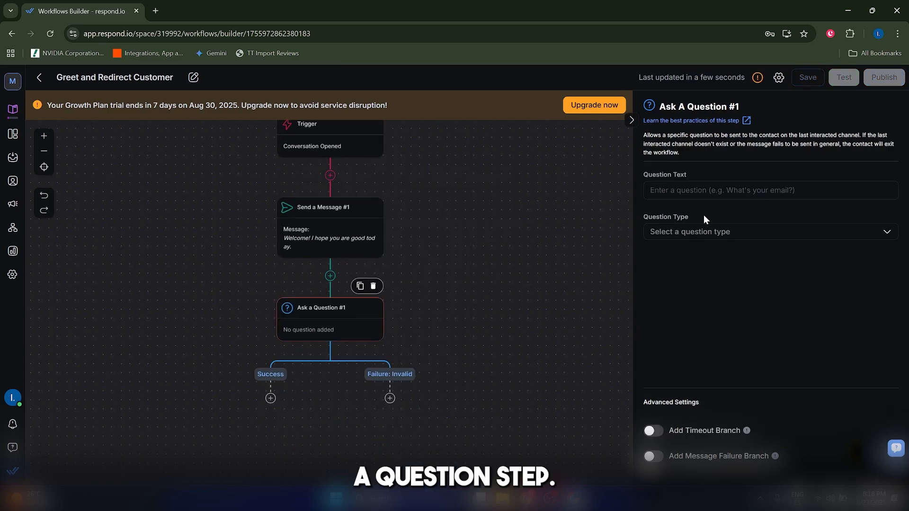
pyautogui.click(704, 188)
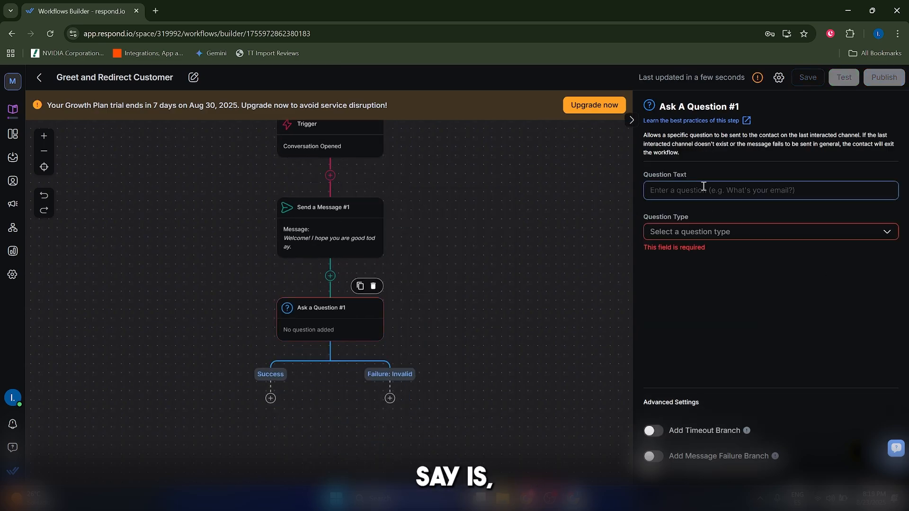
pyautogui.write('How can y')
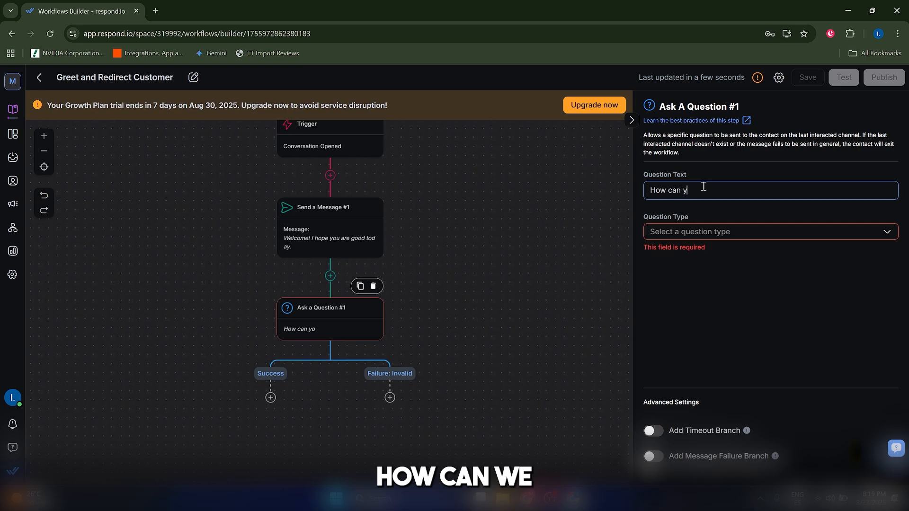
pyautogui.write('e help y')
pyautogui.press('BackSpace')
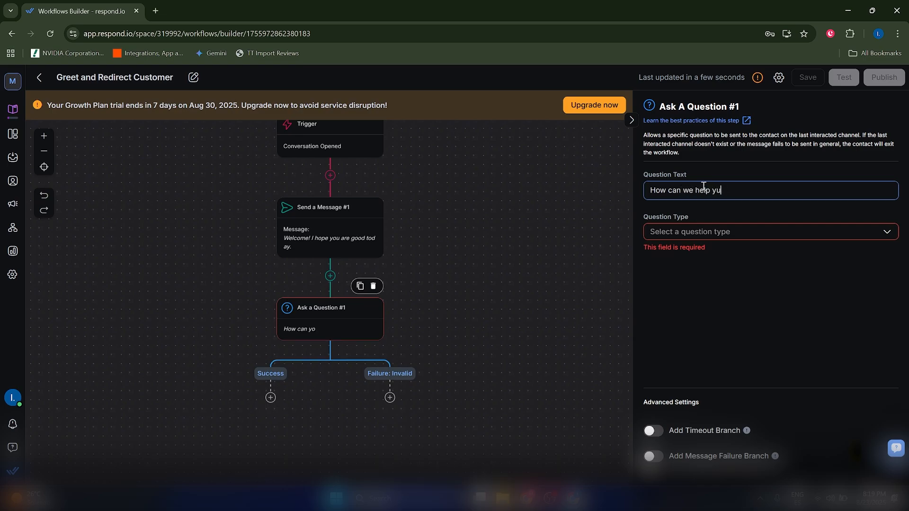
# Step: Set the type of the "How can we help you today?" question to Multiple Choice
pyautogui.click(706, 231)
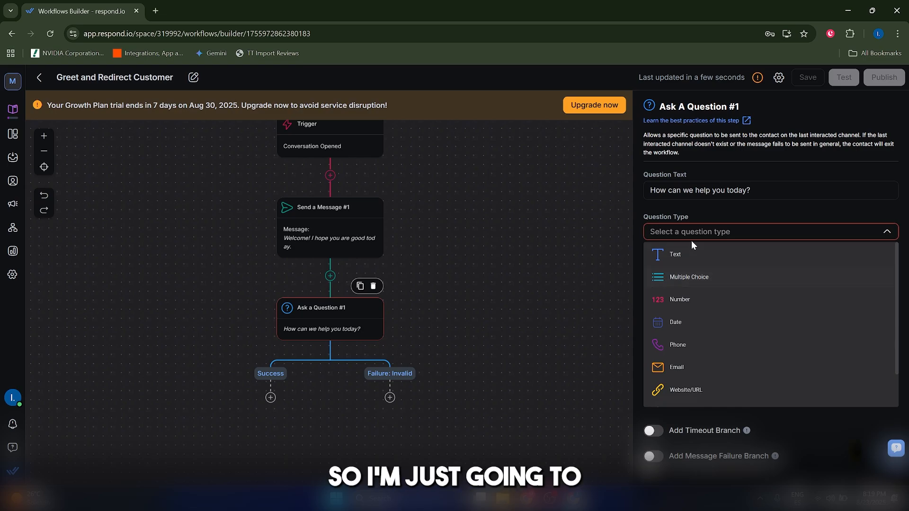
pyautogui.click(677, 232)
pyautogui.click(676, 229)
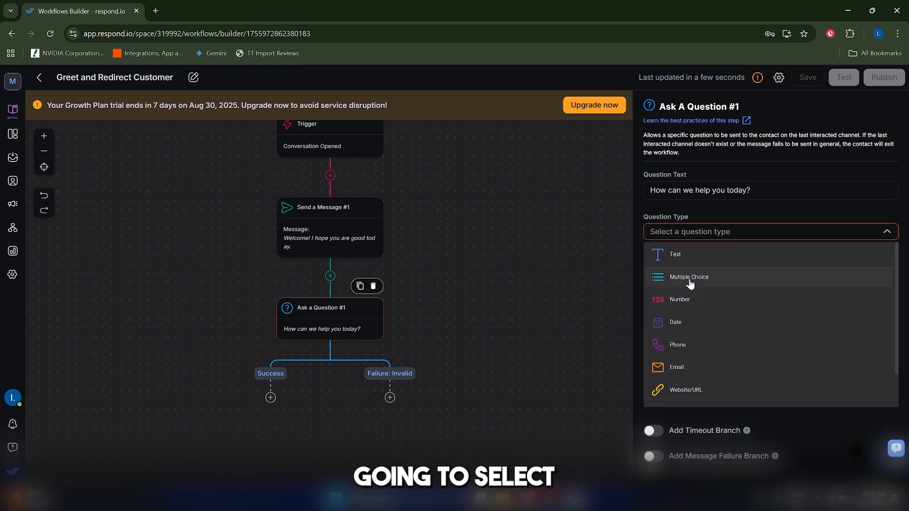
pyautogui.click(690, 276)
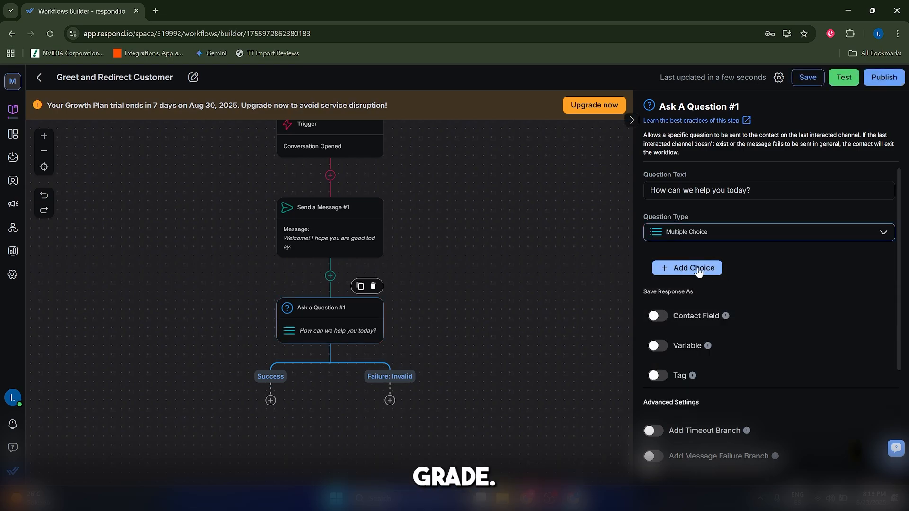
# Step: Add two answer choices to the multiple-choice question: "Product Sales" and "Order Support"
pyautogui.click(667, 268)
pyautogui.click(667, 290)
pyautogui.click(680, 269)
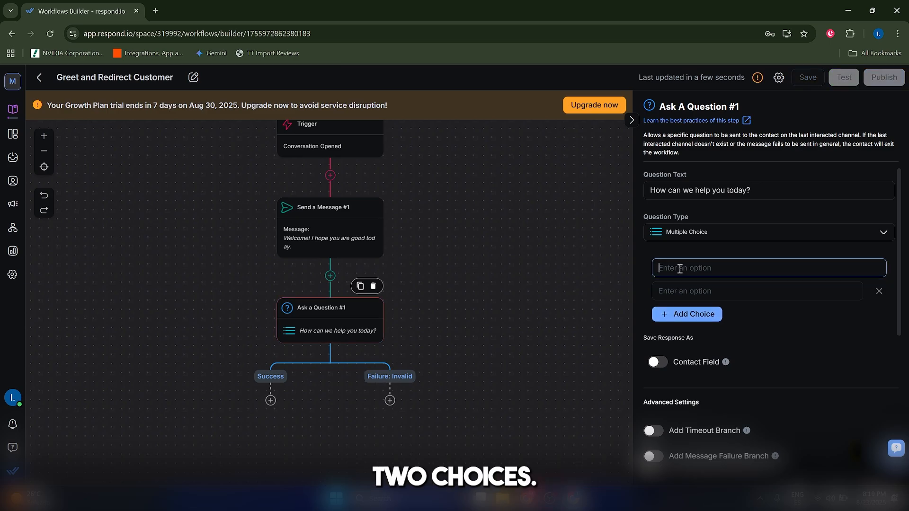
pyautogui.write('Produc')
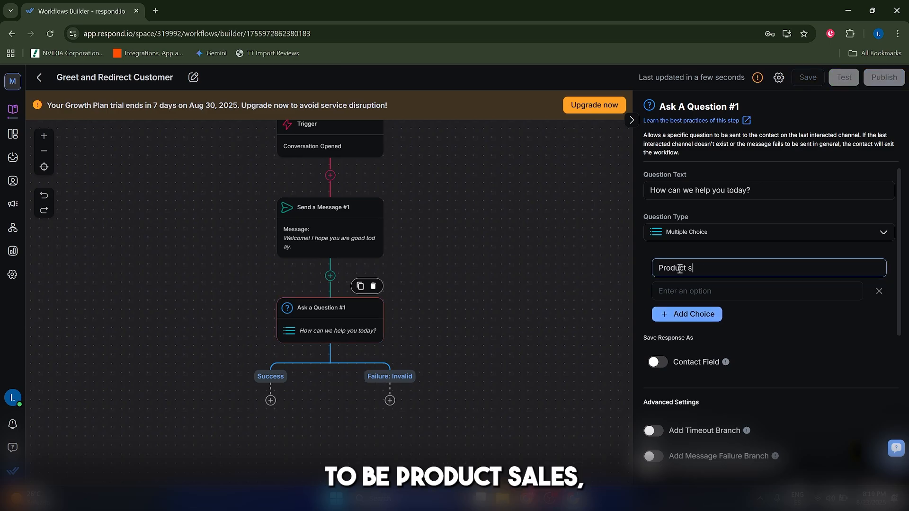
pyautogui.write('t Sales')
pyautogui.click(673, 291)
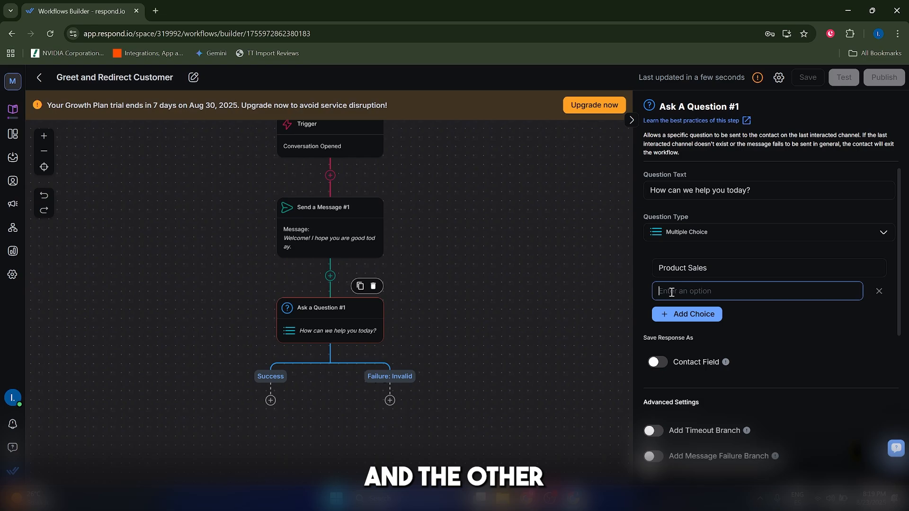
pyautogui.write('Order Suppo')
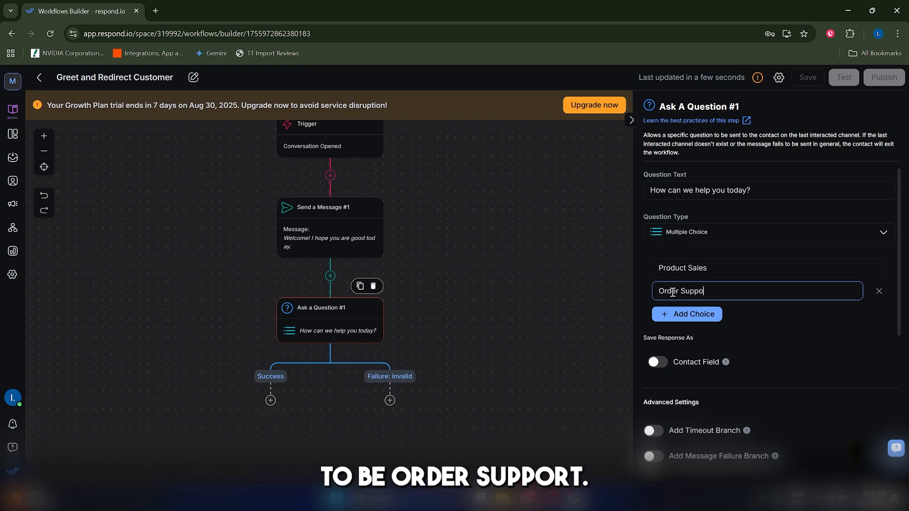
pyautogui.write('rt')
# Step: Save the response to the question as a variable named "choice"
pyautogui.scroll(-1, 716, 332)
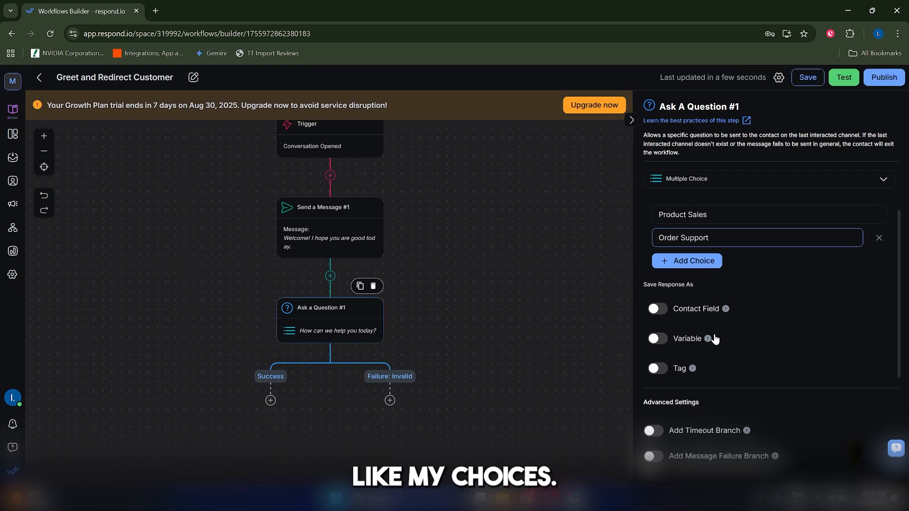
pyautogui.click(713, 350)
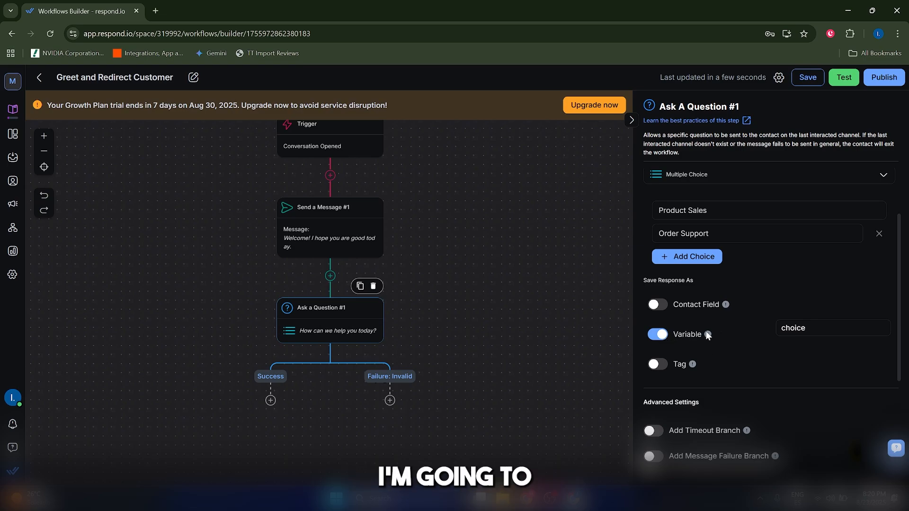
pyautogui.scroll(1, 684, 301)
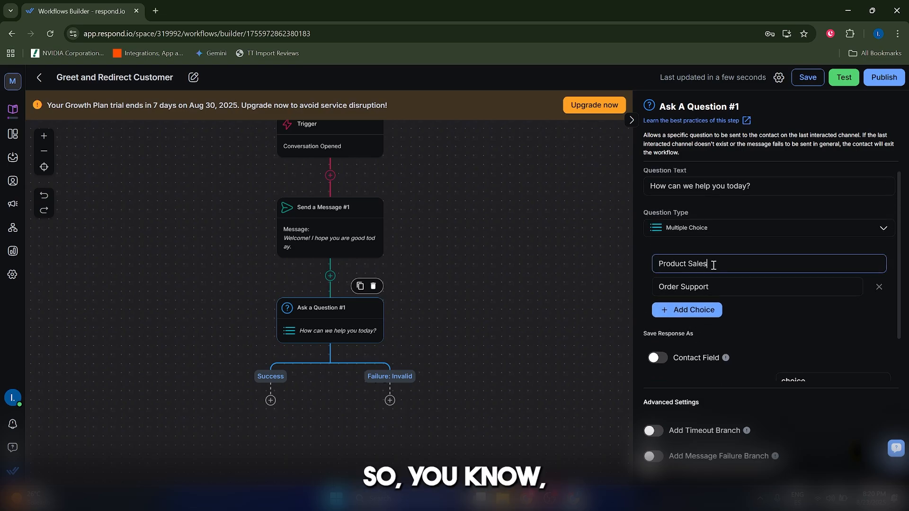
pyautogui.moveTo(705, 268); pyautogui.dragTo(649, 265)
pyautogui.moveTo(720, 286); pyautogui.dragTo(643, 291)
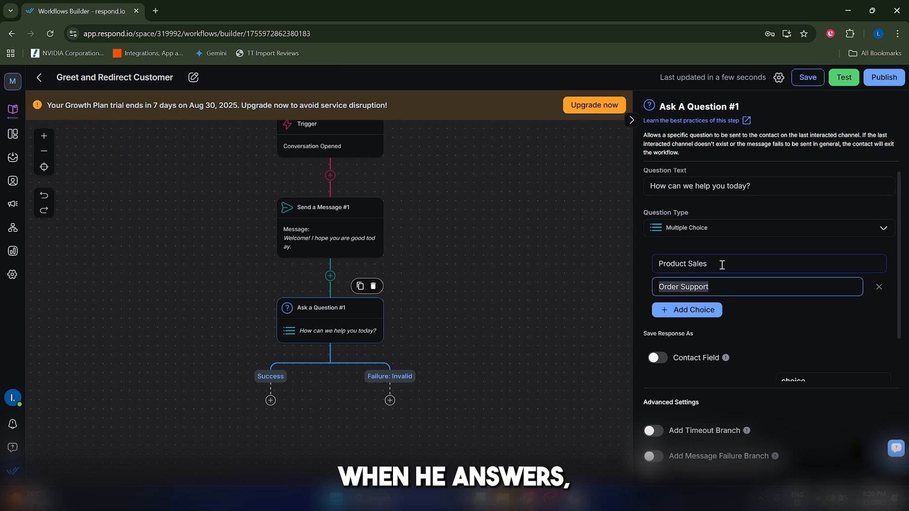
pyautogui.scroll(-1, 766, 273)
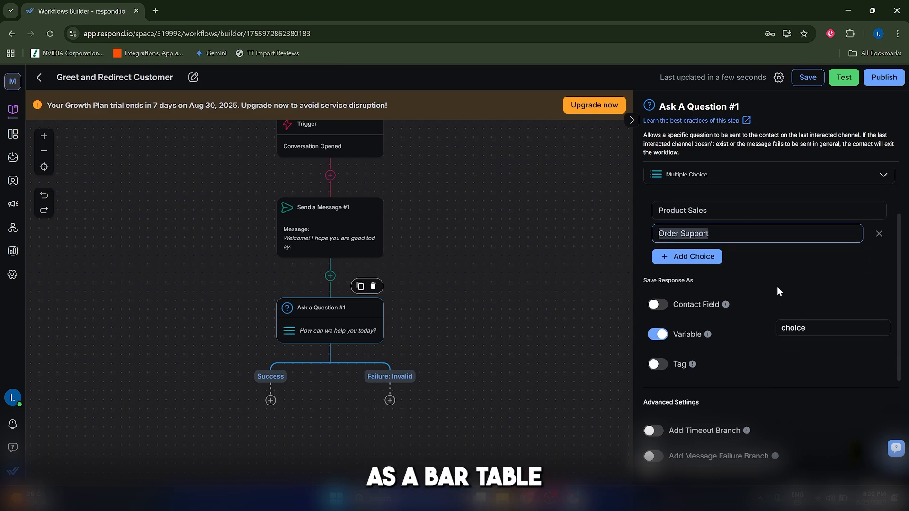
pyautogui.doubleClick(805, 328)
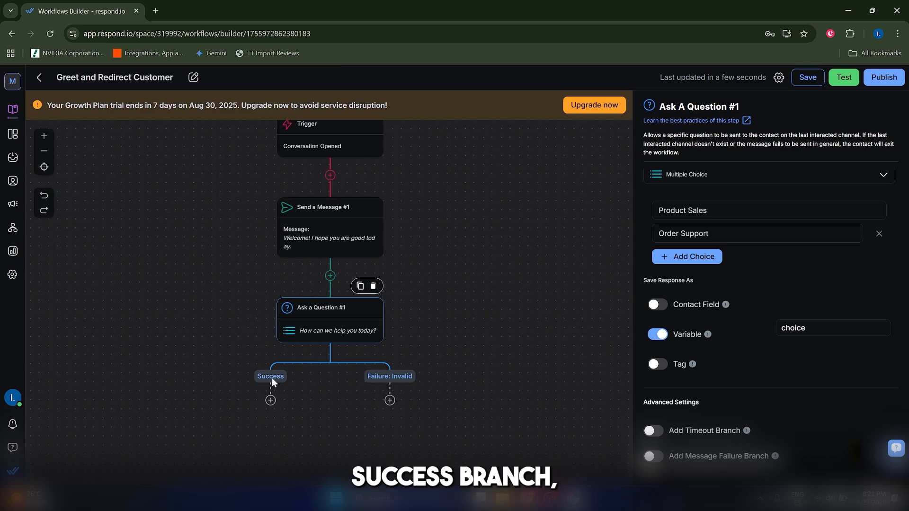
# Step: Add a Branch step under the question's Success path and base Branch 1 on the variable "choice"
pyautogui.click(271, 400)
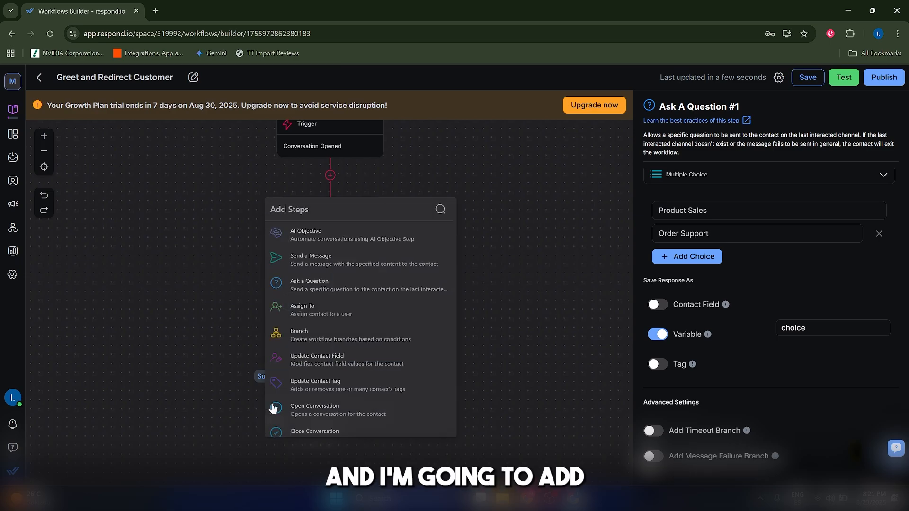
pyautogui.click(323, 332)
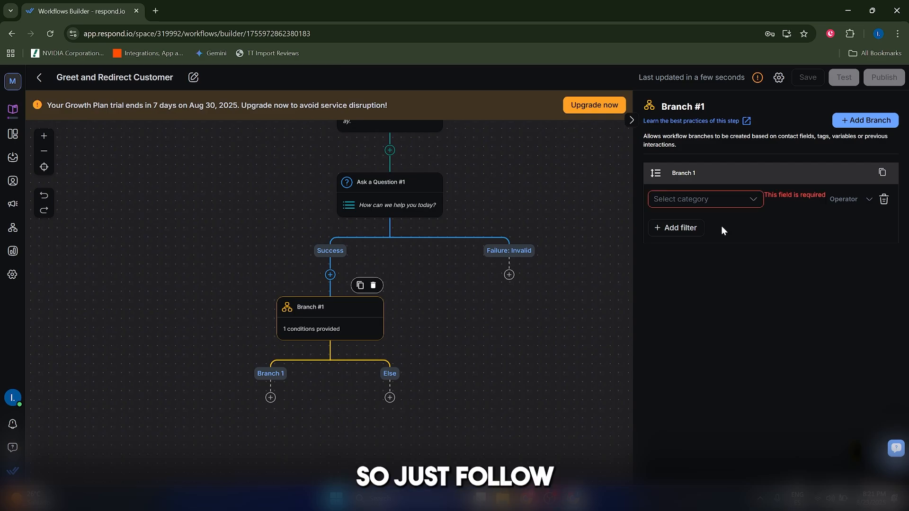
pyautogui.click(695, 199)
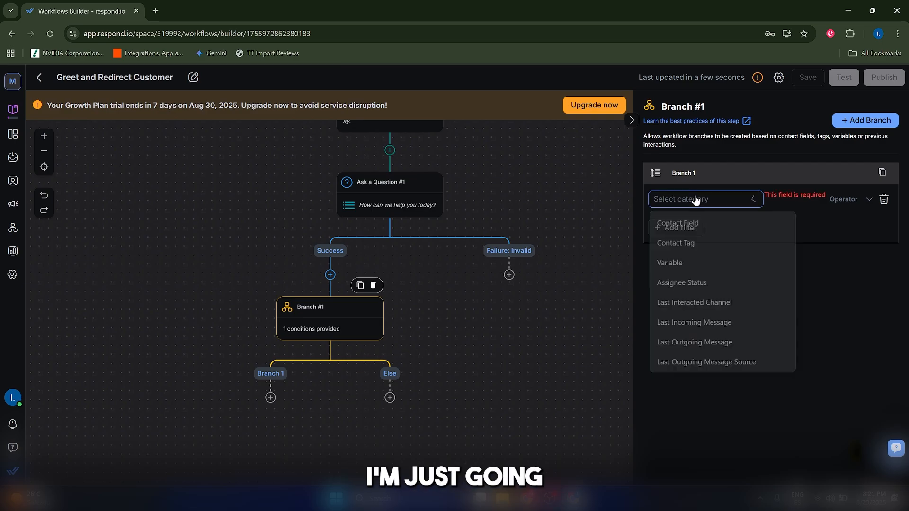
pyautogui.click(672, 260)
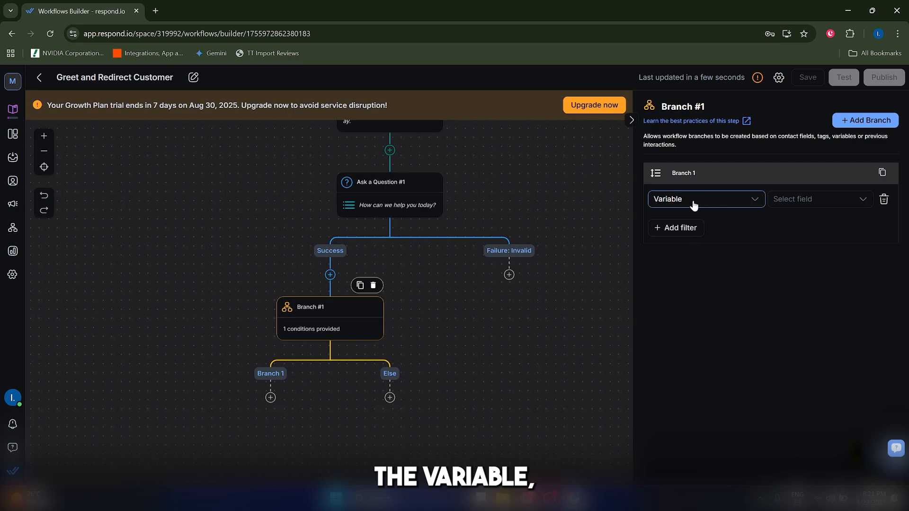
pyautogui.click(678, 202)
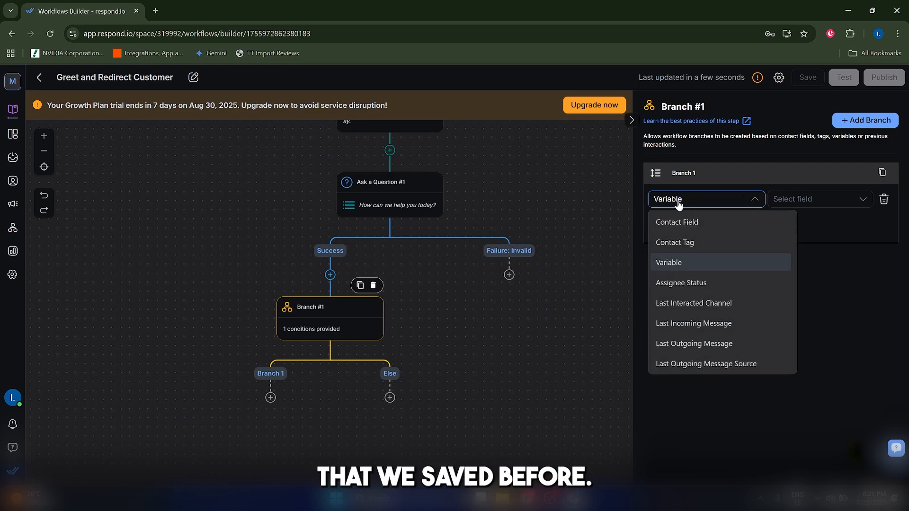
pyautogui.scroll(-3, 677, 273)
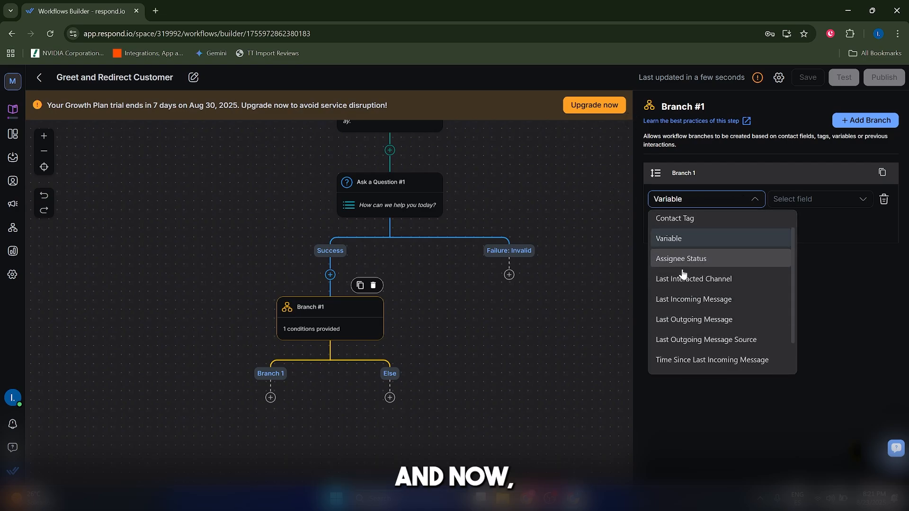
pyautogui.scroll(3, 677, 273)
pyautogui.click(676, 263)
pyautogui.click(814, 196)
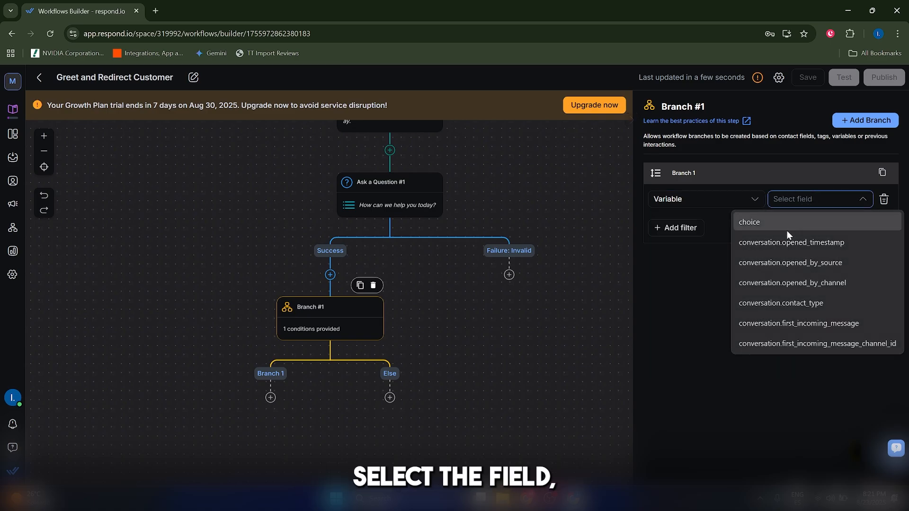
pyautogui.click(769, 221)
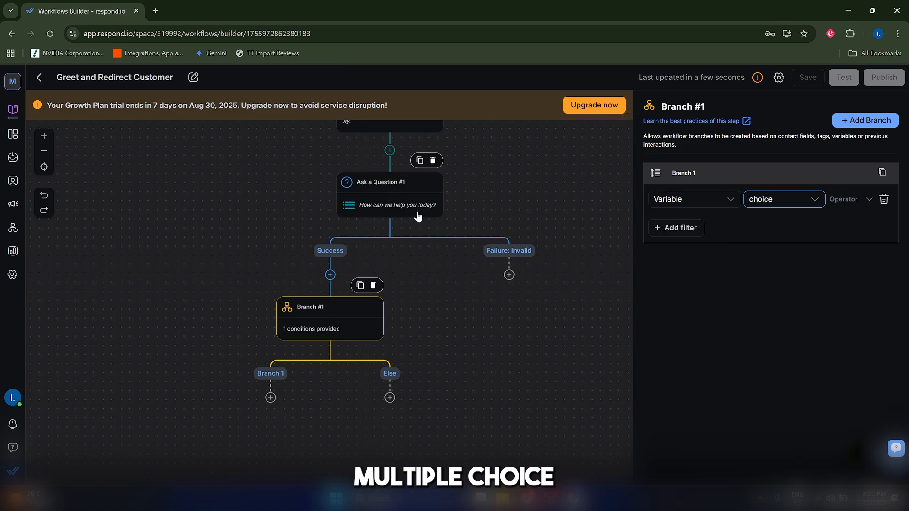
# Step: Complete the Branch 1 condition with the operator "is equal to" and the value "Product Sales"
pyautogui.click(849, 199)
pyautogui.scroll(-1, 824, 270)
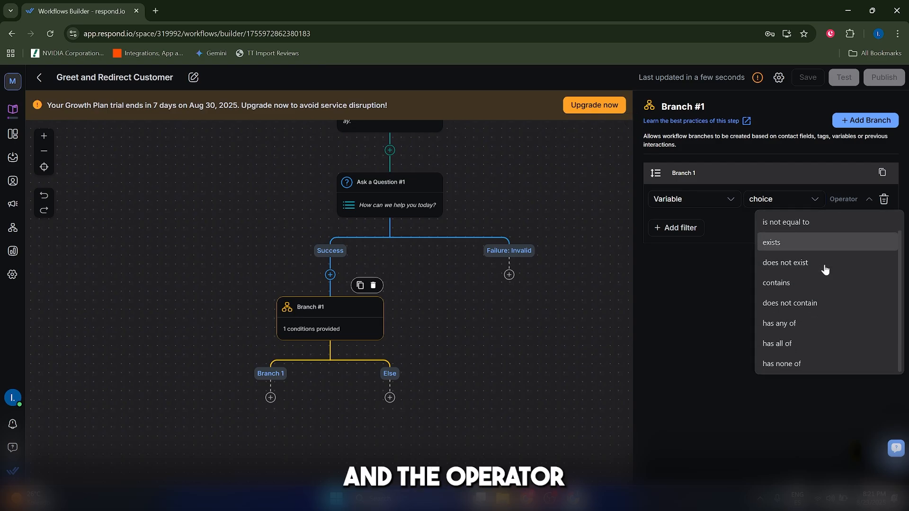
pyautogui.scroll(1, 815, 306)
pyautogui.click(808, 228)
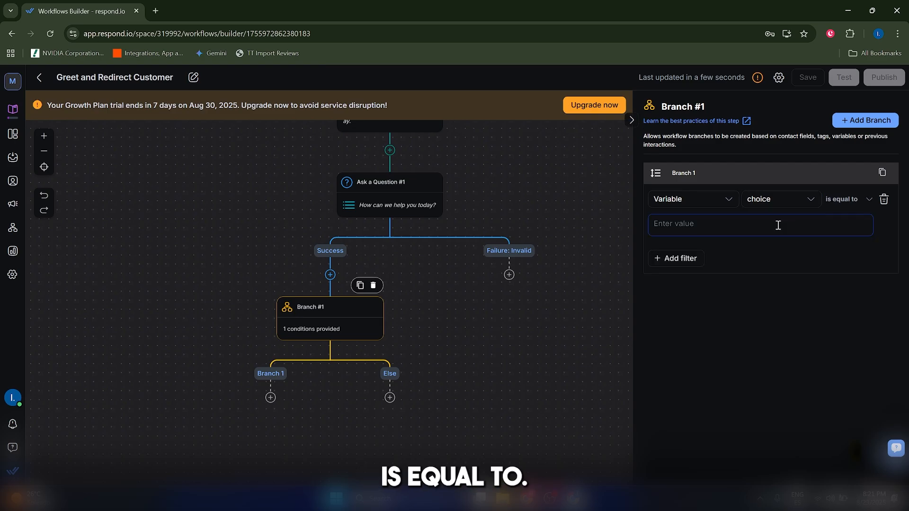
pyautogui.click(746, 226)
pyautogui.write('Pr')
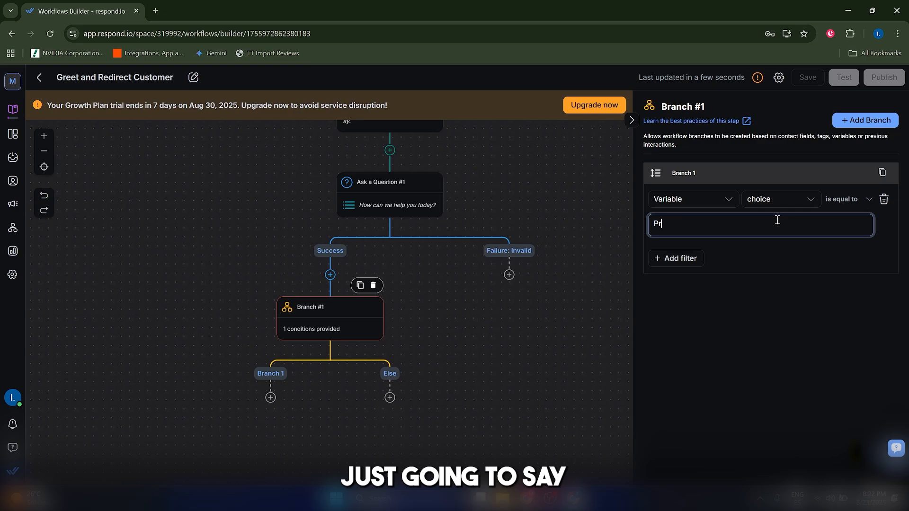
pyautogui.write('oduct Sales')
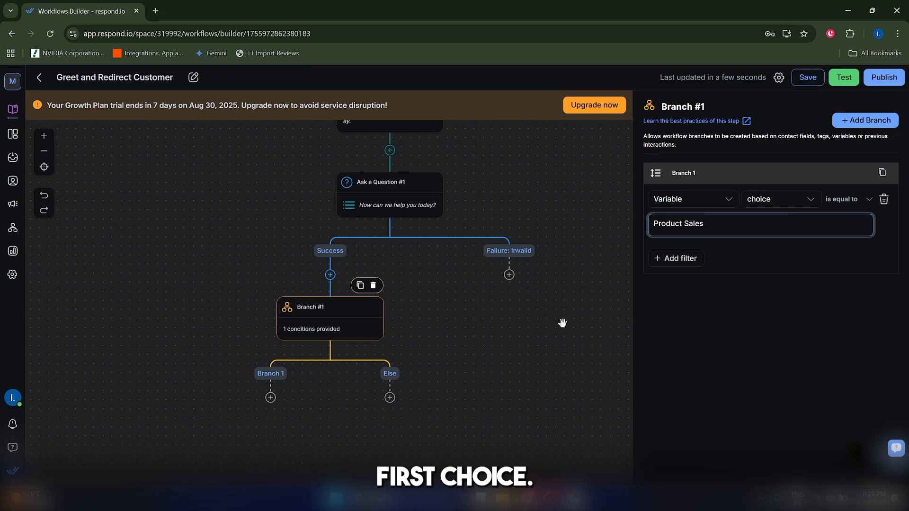
pyautogui.click(610, 300)
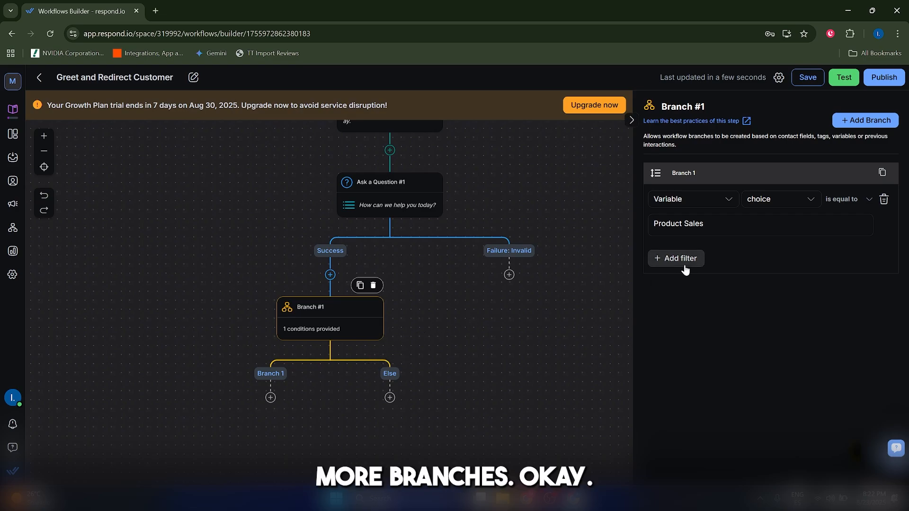
pyautogui.click(852, 126)
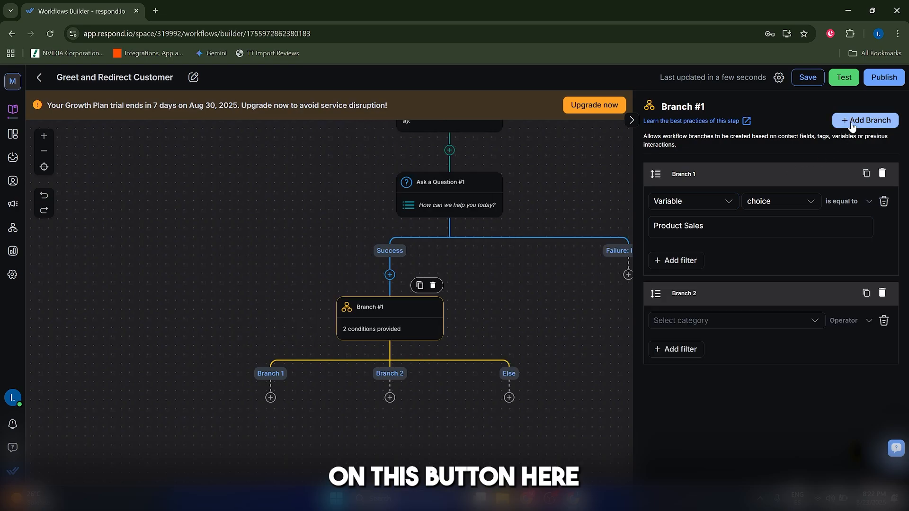
pyautogui.click(853, 125)
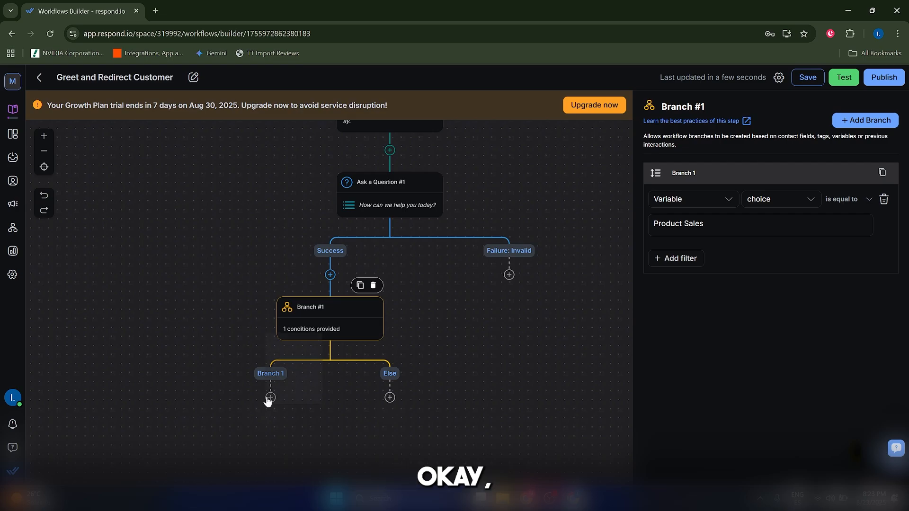
pyautogui.click(269, 399)
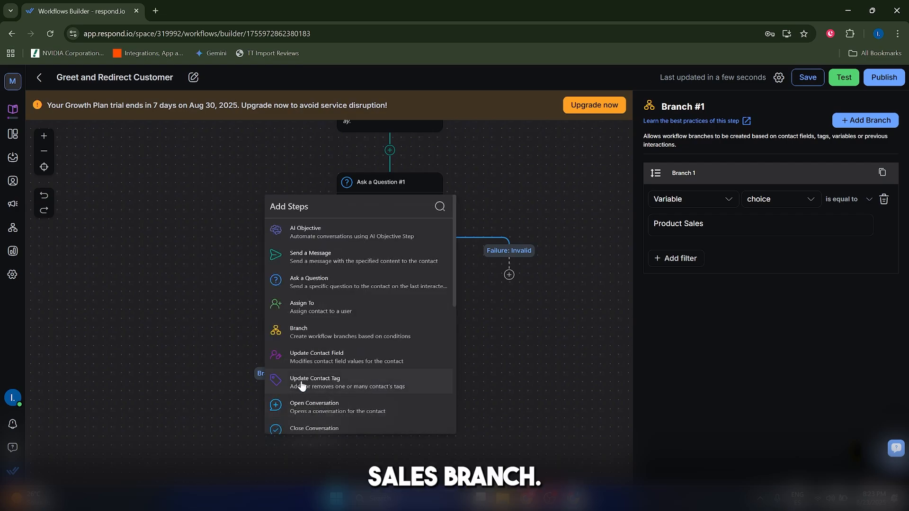
pyautogui.click(321, 305)
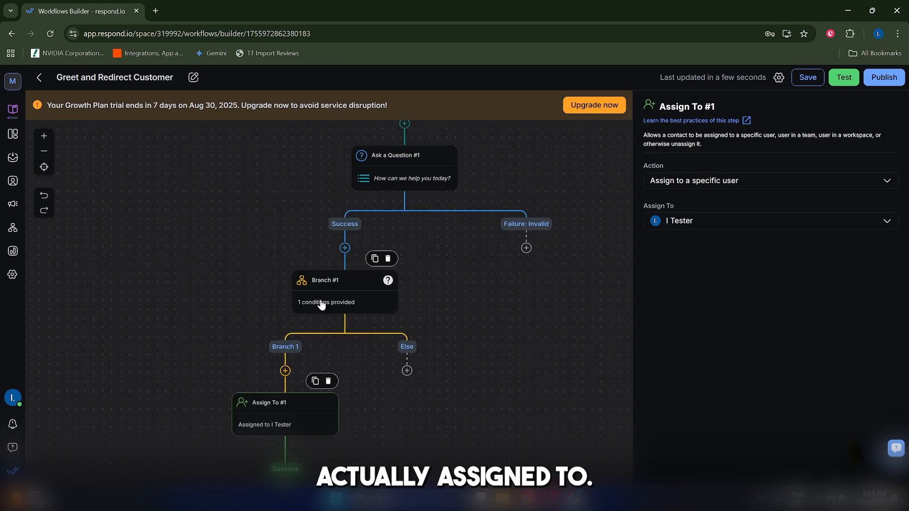
pyautogui.click(689, 187)
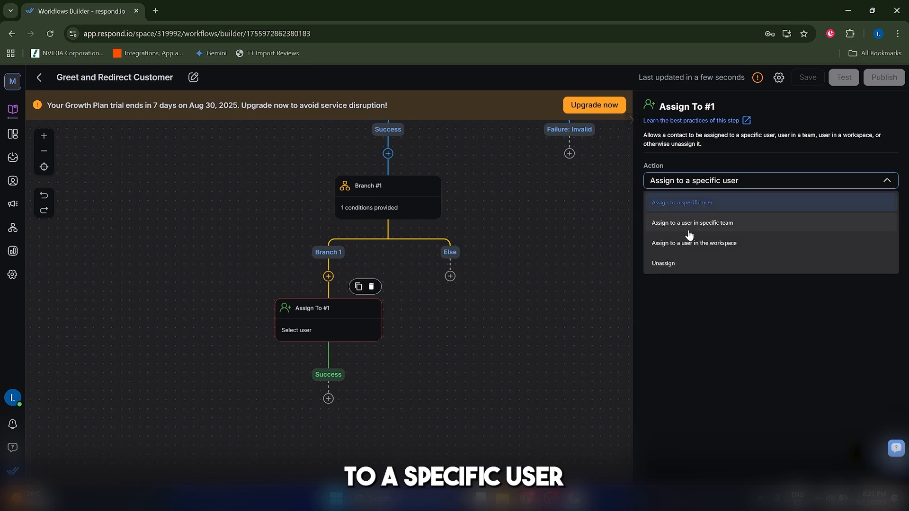
pyautogui.click(691, 228)
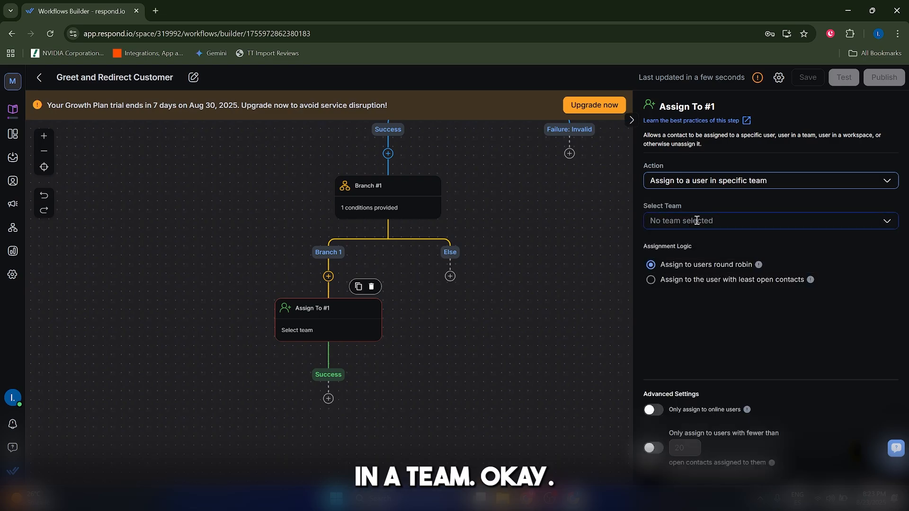
pyautogui.click(833, 221)
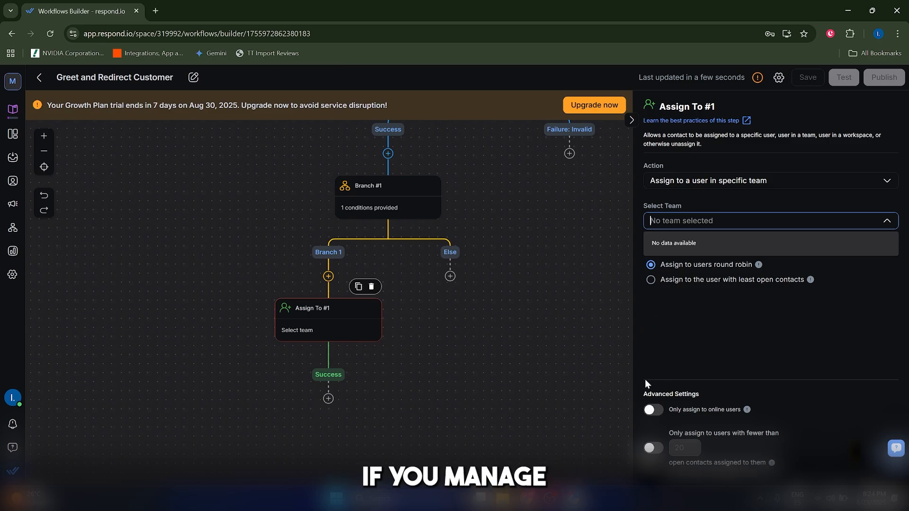
pyautogui.click(698, 234)
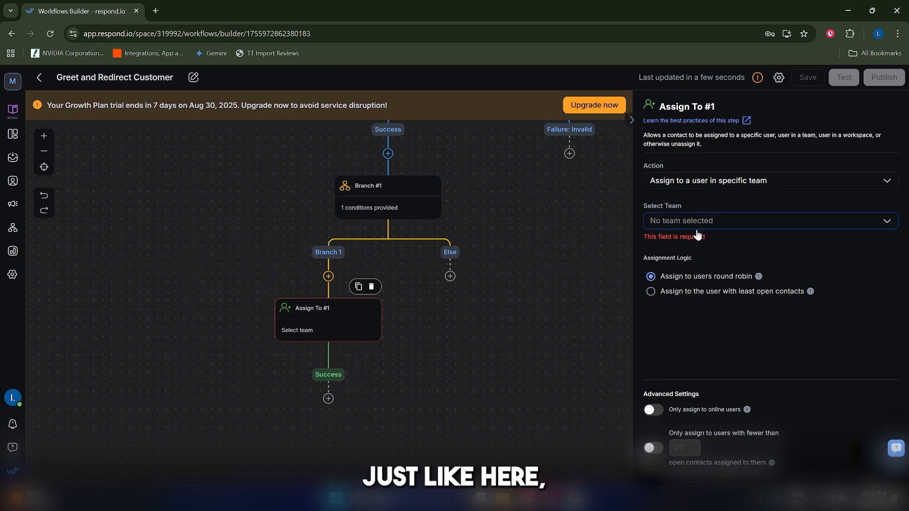
pyautogui.click(695, 216)
pyautogui.click(701, 205)
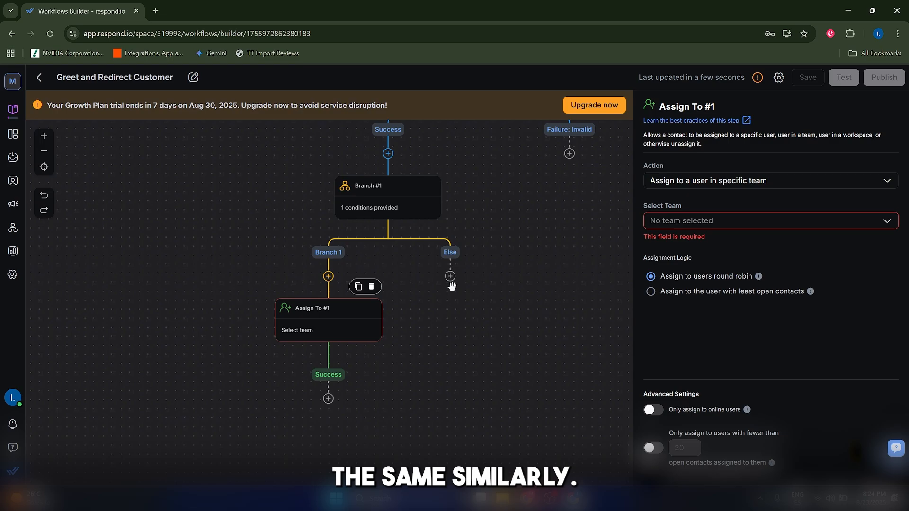
pyautogui.click(371, 287)
pyautogui.click(536, 315)
# Step: Add an Assign To step under the Else branch that assigns the contact to a specific user, the workspace's tester account
pyautogui.click(446, 331)
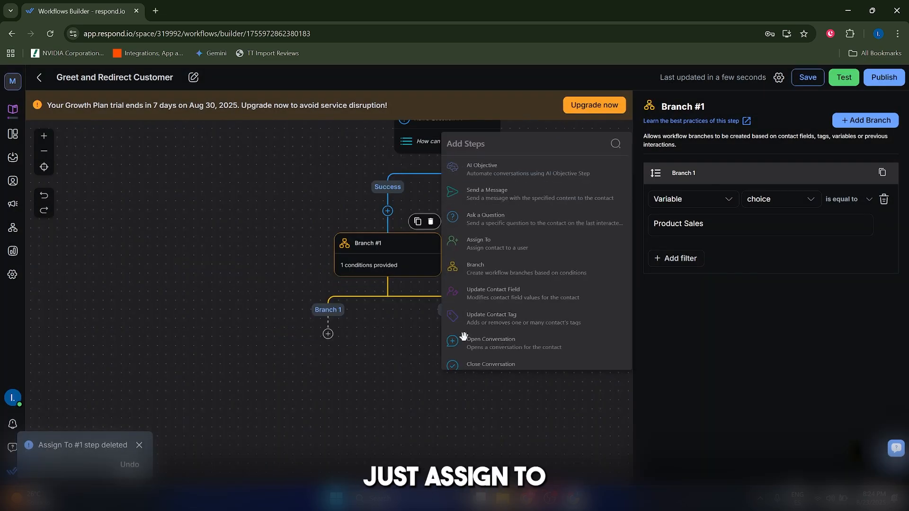
pyautogui.click(473, 239)
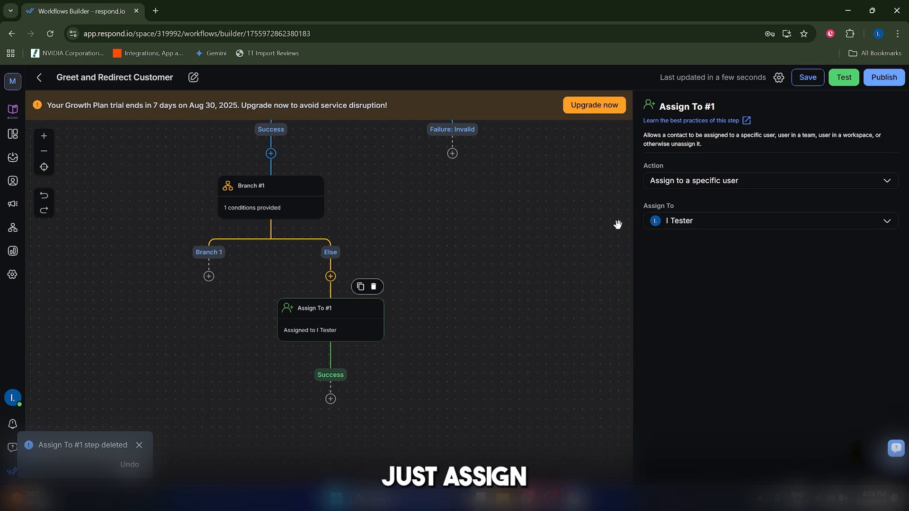
pyautogui.click(693, 180)
pyautogui.click(699, 223)
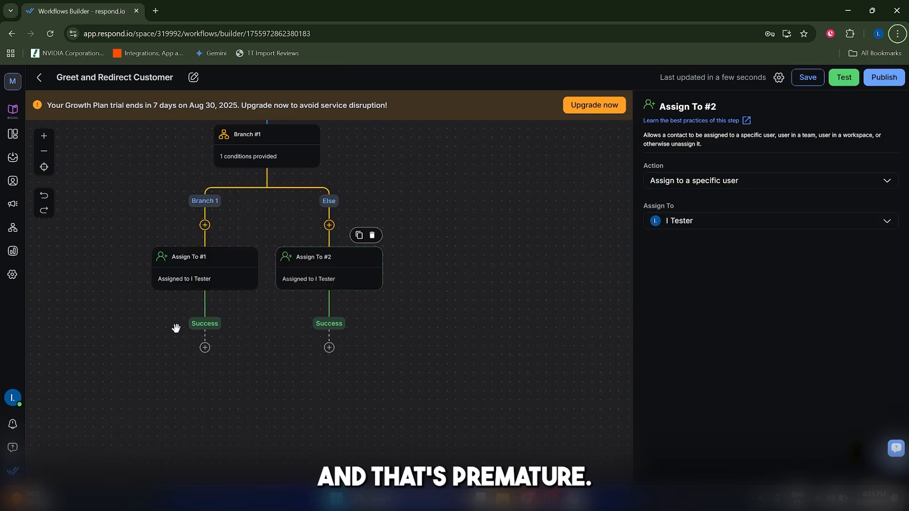
# Step: Add a Close Conversation step under the Success path of Branch 1's Assign To step
pyautogui.click(205, 351)
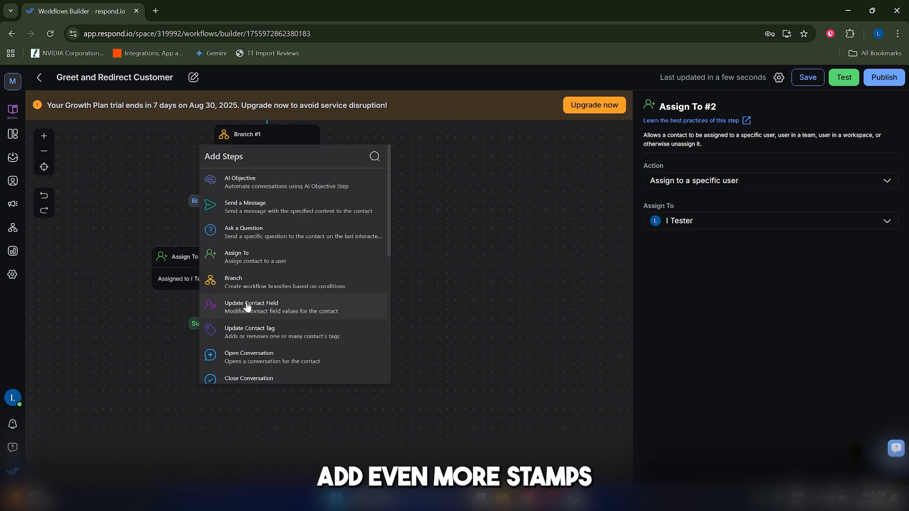
pyautogui.scroll(-5, 246, 303)
pyautogui.scroll(-3, 258, 310)
pyautogui.scroll(10, 271, 316)
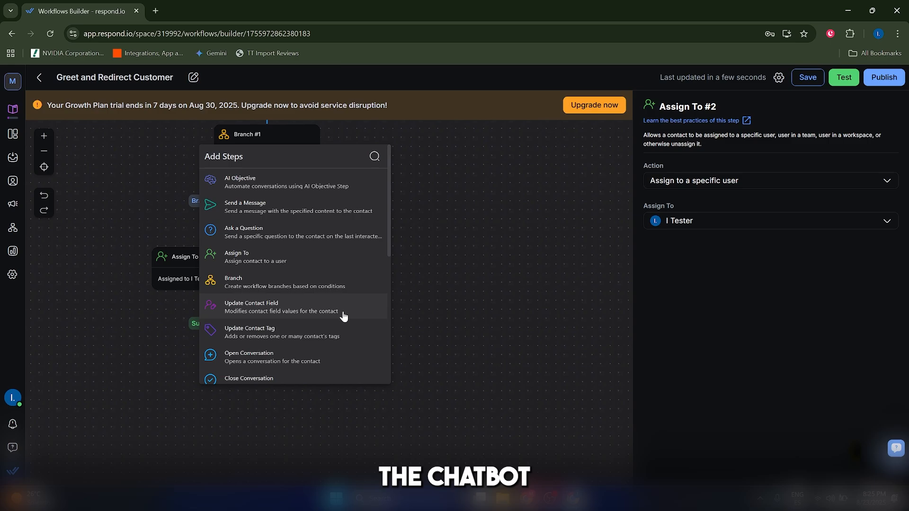
pyautogui.scroll(-2, 344, 317)
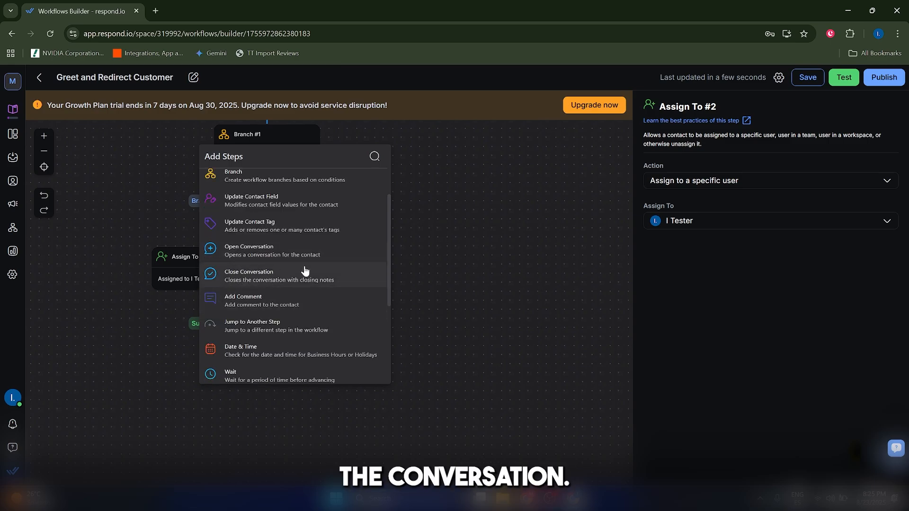
pyautogui.scroll(2, 325, 270)
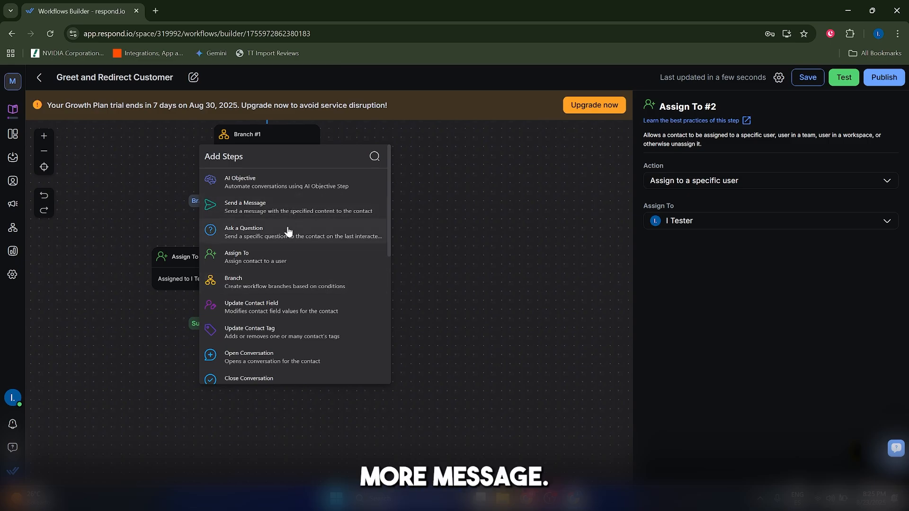
pyautogui.scroll(-3, 283, 237)
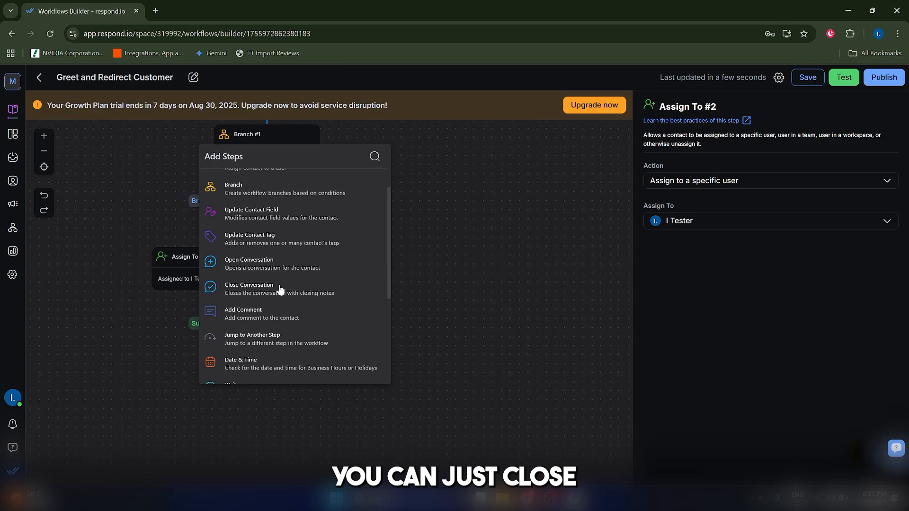
pyautogui.click(266, 284)
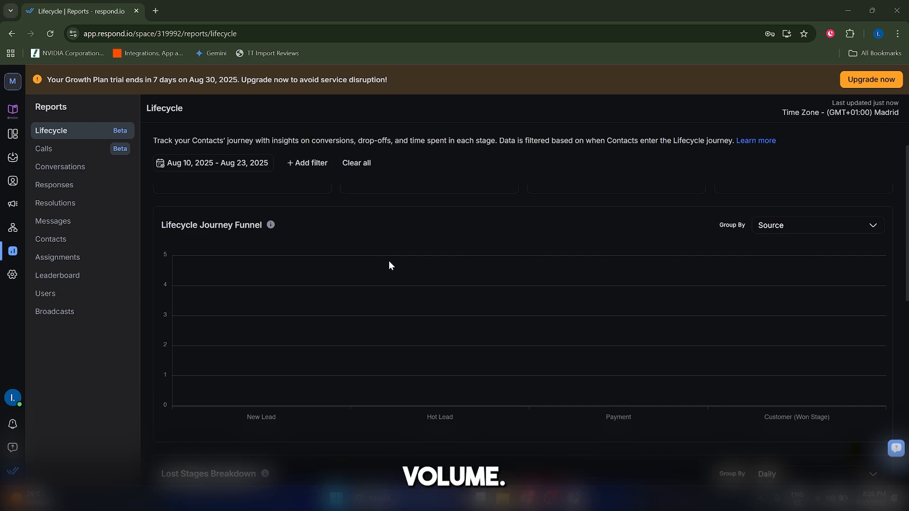
# Step: Look through the Lifecycle report's charts and breakdown table, and view the Conversations and Responses reports
pyautogui.scroll(-6, 458, 267)
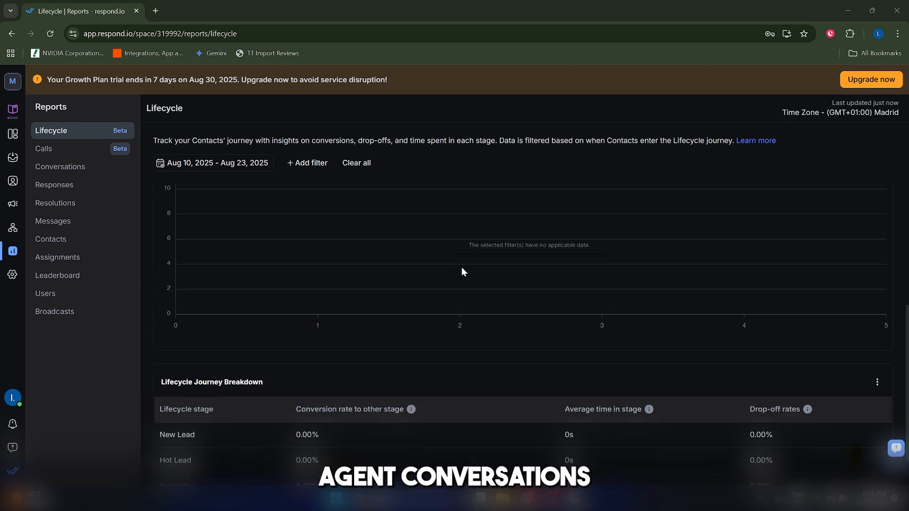
pyautogui.scroll(6, 461, 272)
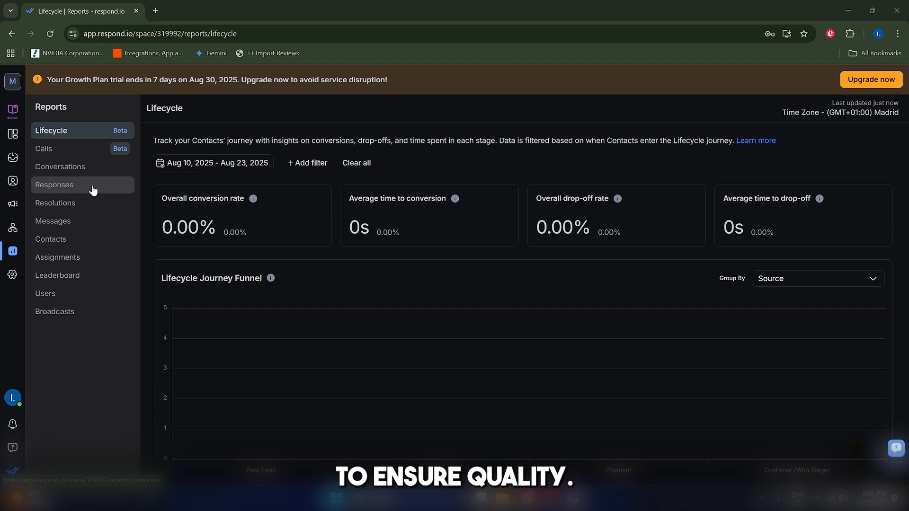
pyautogui.click(92, 168)
pyautogui.click(73, 186)
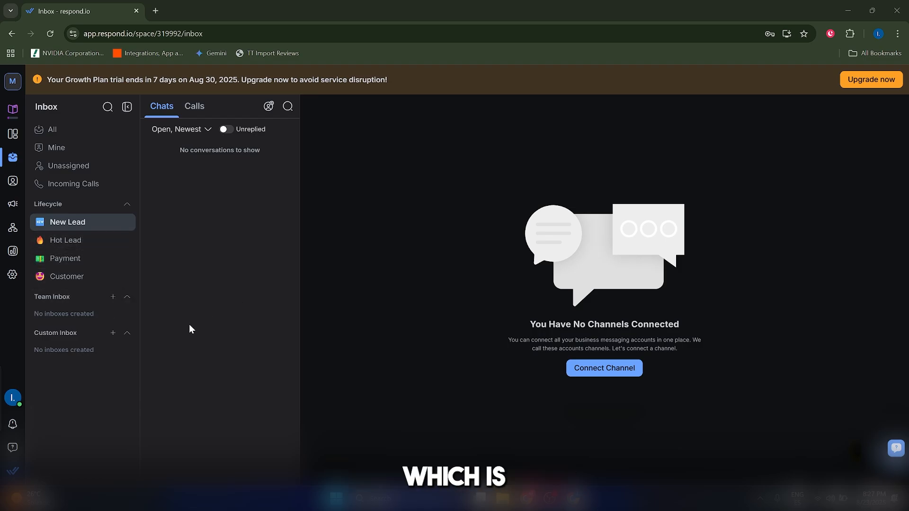
# Step: View the list of workflows and look through the onboarding page's getting-started checklist
pyautogui.click(13, 228)
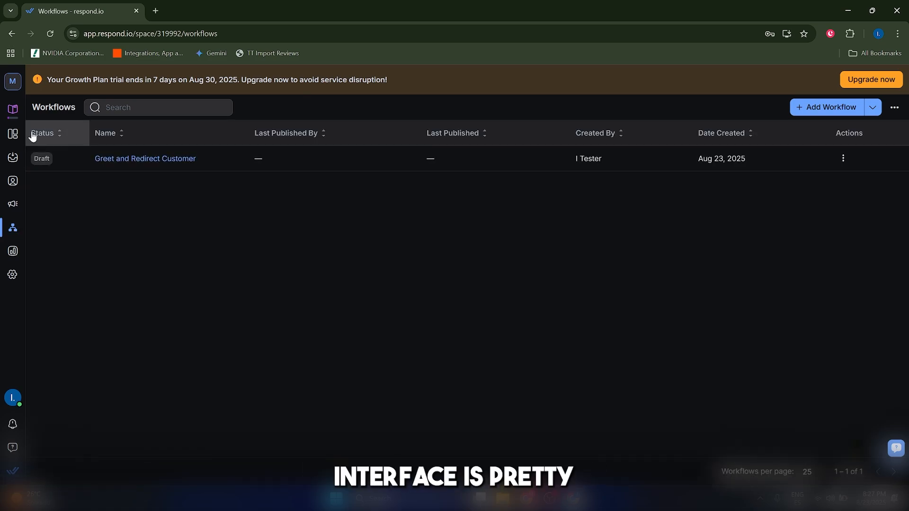
pyautogui.click(13, 109)
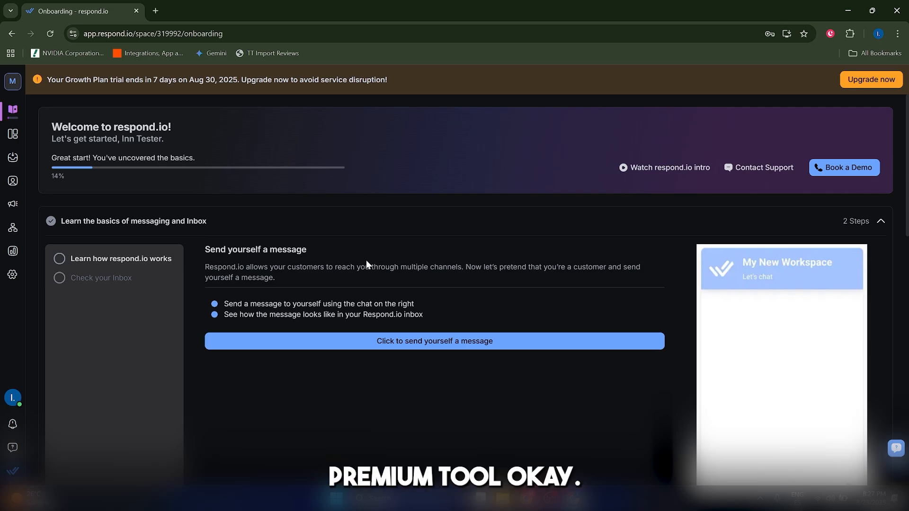
pyautogui.scroll(-3, 441, 304)
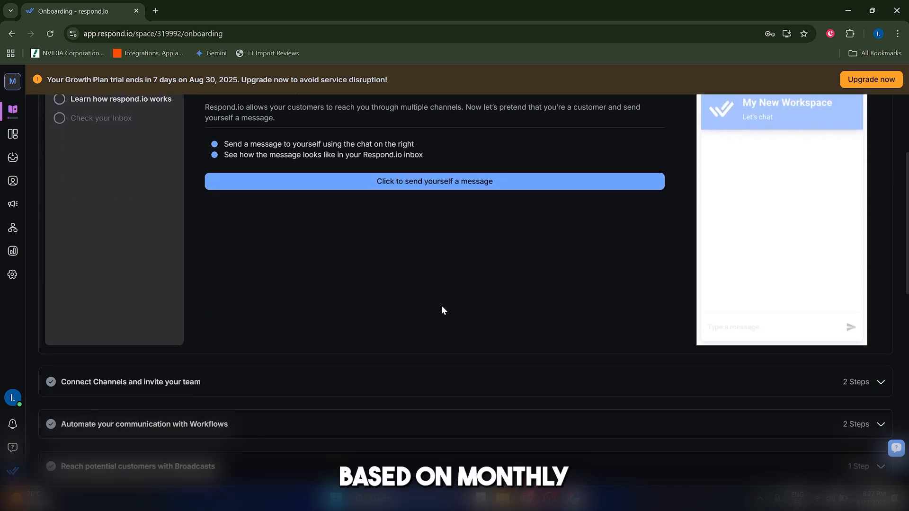
pyautogui.scroll(-2, 448, 316)
pyautogui.scroll(5, 449, 316)
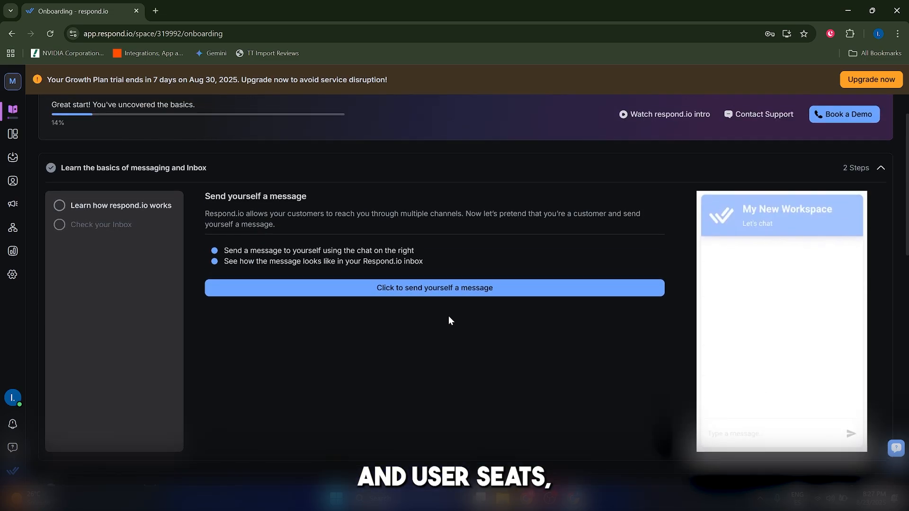
pyautogui.scroll(-4, 795, 229)
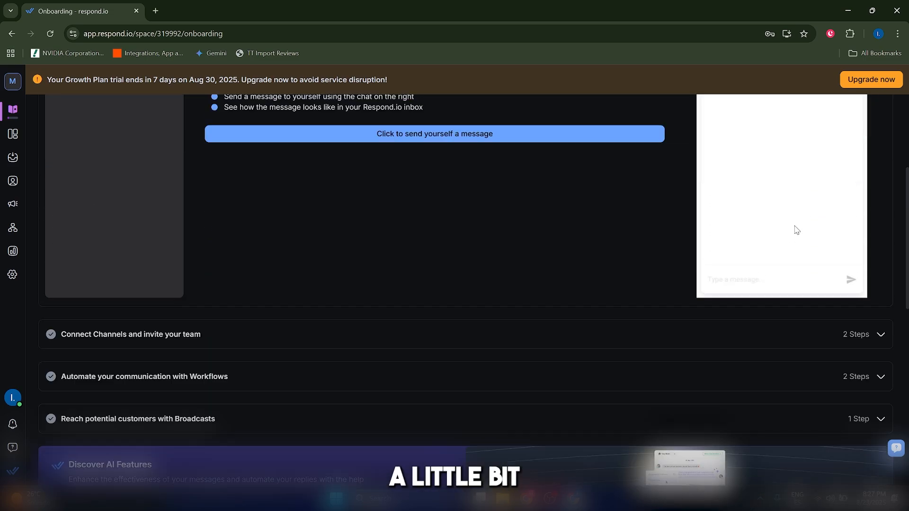
pyautogui.scroll(5, 593, 375)
# Step: Open the dashboard and look over its Lifecycle, Contacts and Team Members sections
pyautogui.click(12, 134)
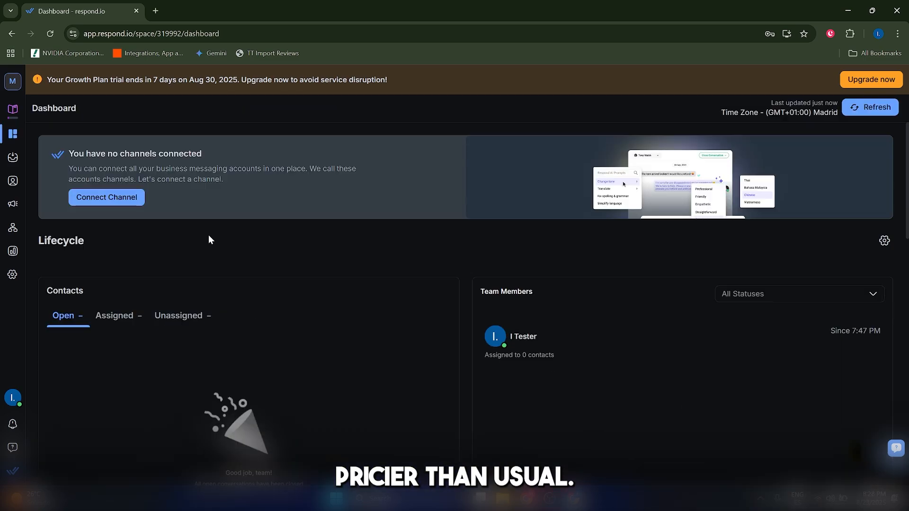
pyautogui.scroll(-5, 516, 296)
pyautogui.scroll(4, 521, 296)
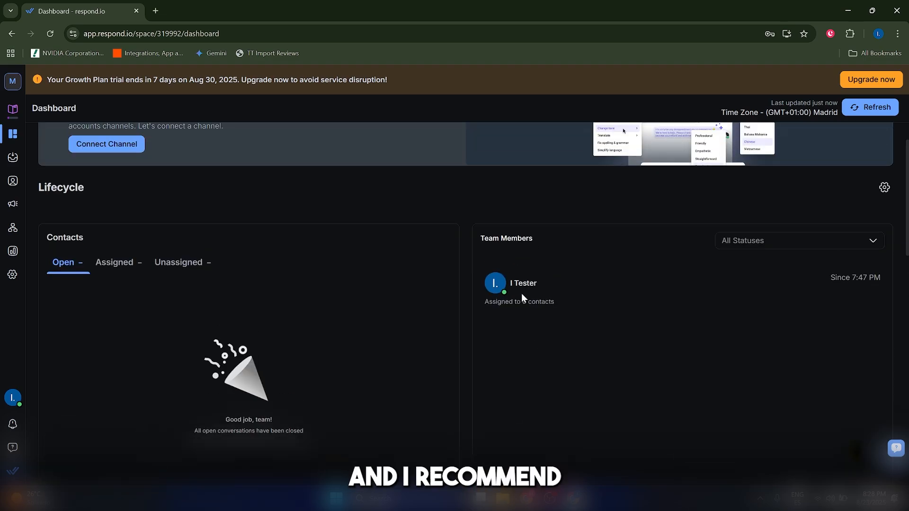